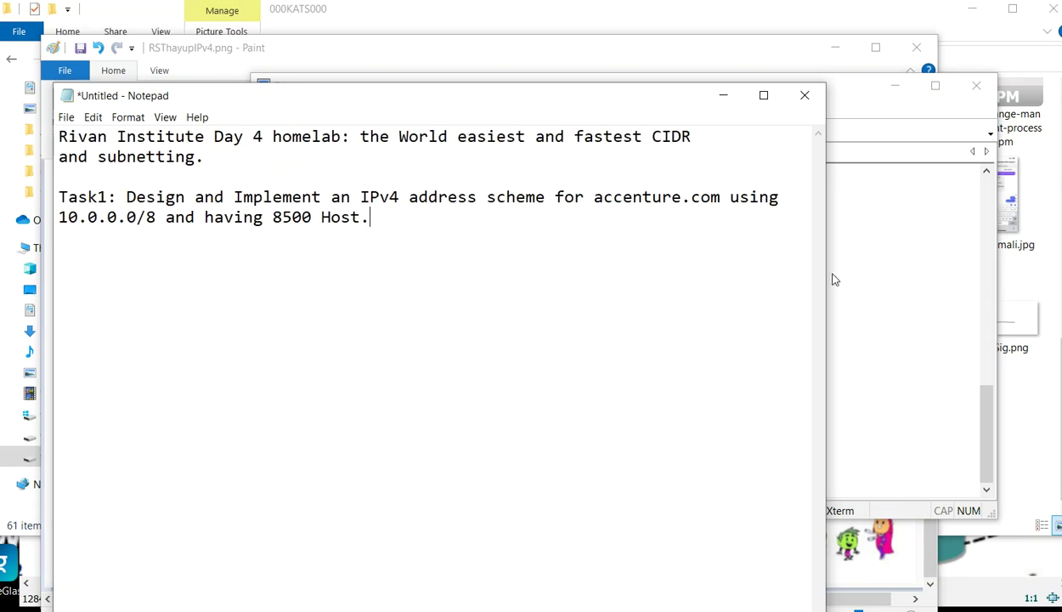
# Widen the Notepad window and highlight 'Design and Implement' and 'accenture.com' in the Task1 line
pyautogui.moveTo(829, 274); pyautogui.dragTo(890, 272)
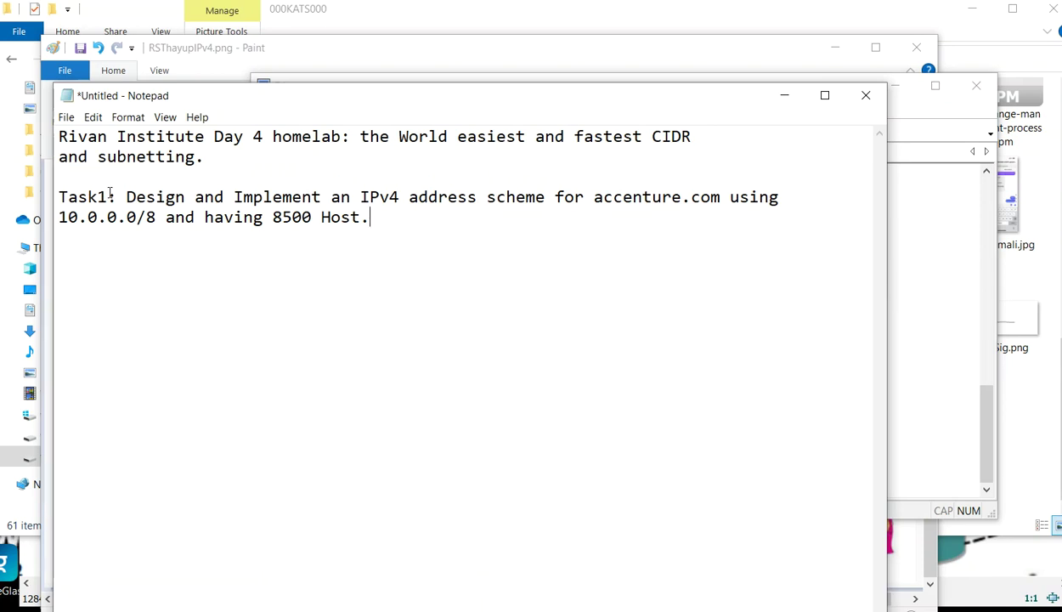
pyautogui.click(126, 197)
pyautogui.moveTo(126, 198); pyautogui.dragTo(419, 197)
pyautogui.doubleClick(711, 197)
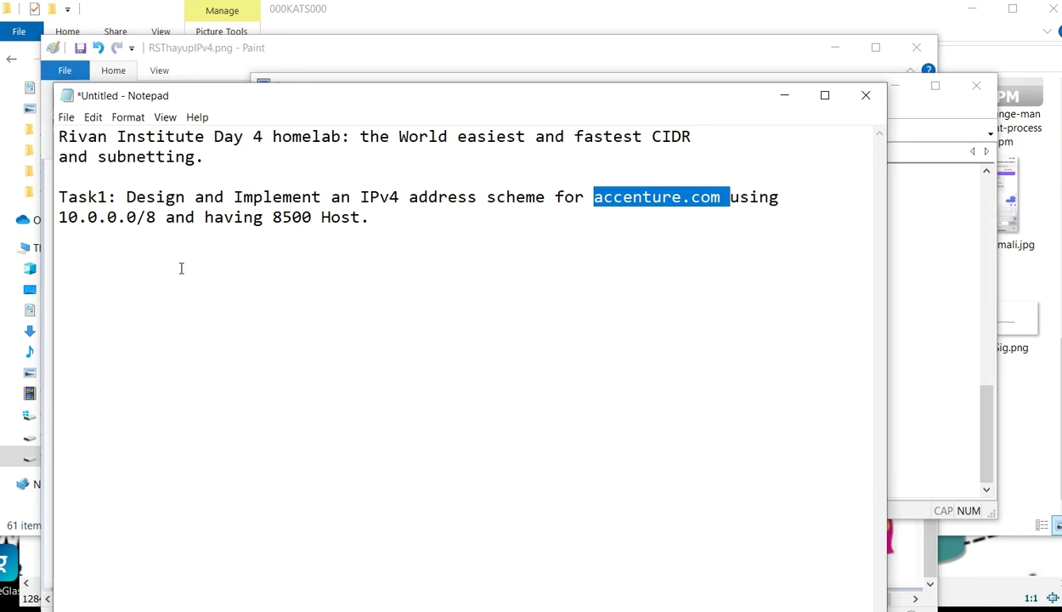
pyautogui.click(400, 219)
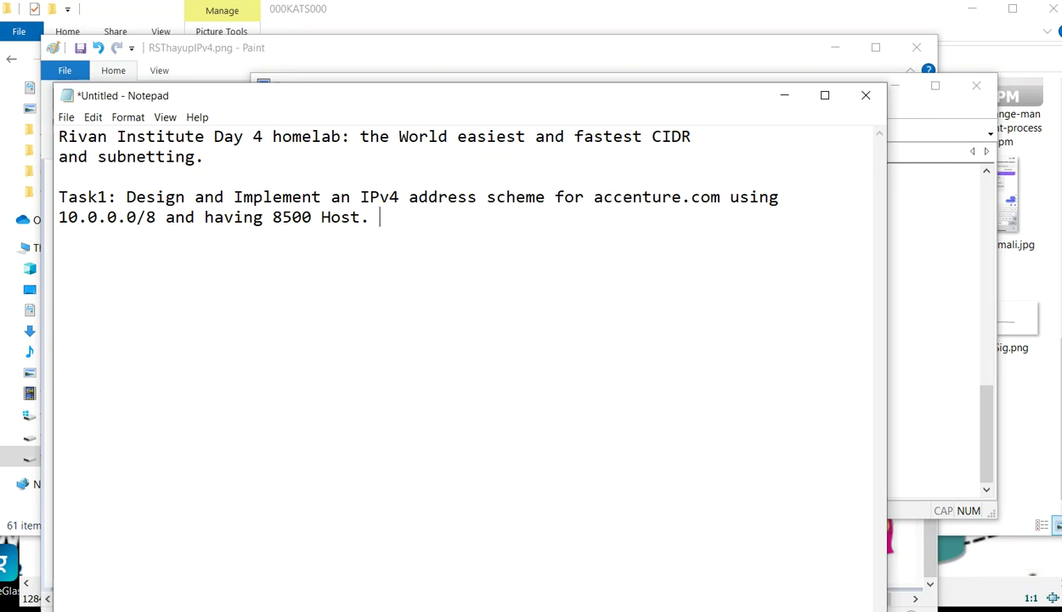
# Append 'design/configure.' and list the steps Convert to bits, Subract from /32, insert in the location:
pyautogui.write('design/co')
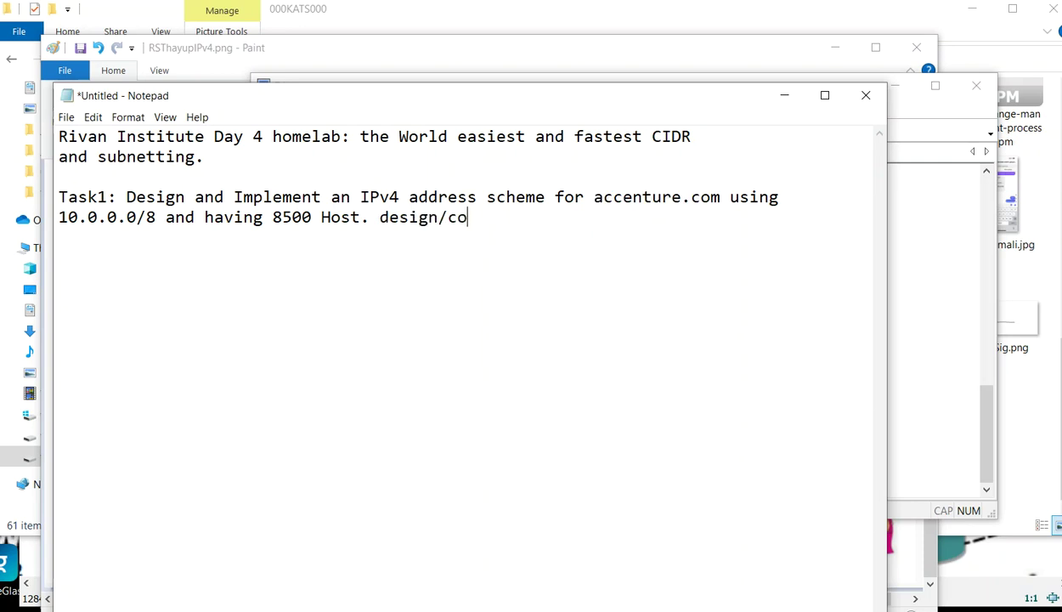
pyautogui.write('nfigure.')
pyautogui.press('Return')
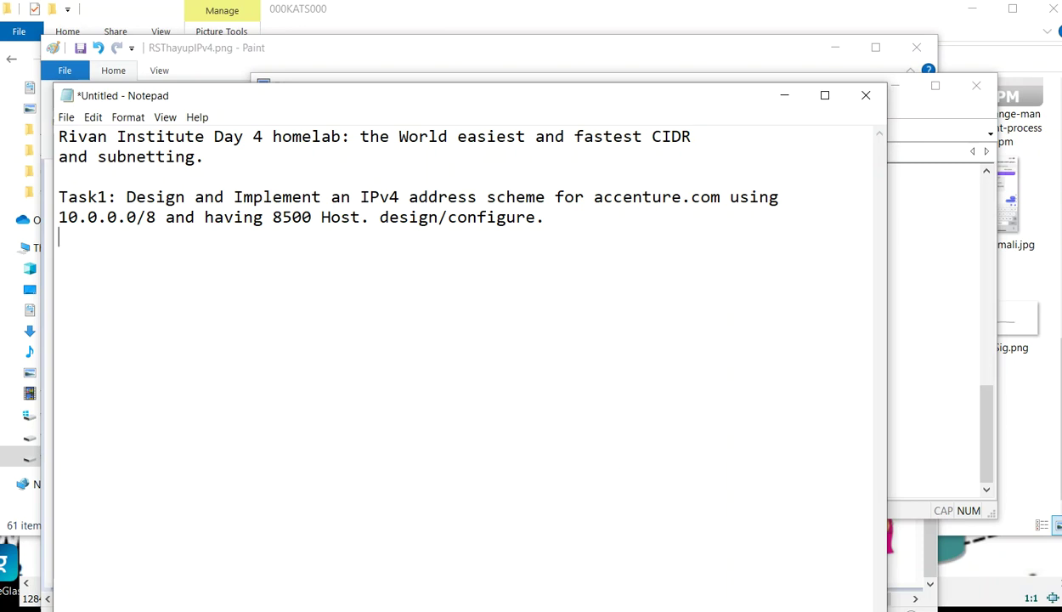
pyautogui.write('C ')
pyautogui.write('S')
pyautogui.press('Return')
pyautogui.write('i')
pyautogui.write('ov')
pyautogui.press('BackSpace')
pyautogui.write('nvert to ')
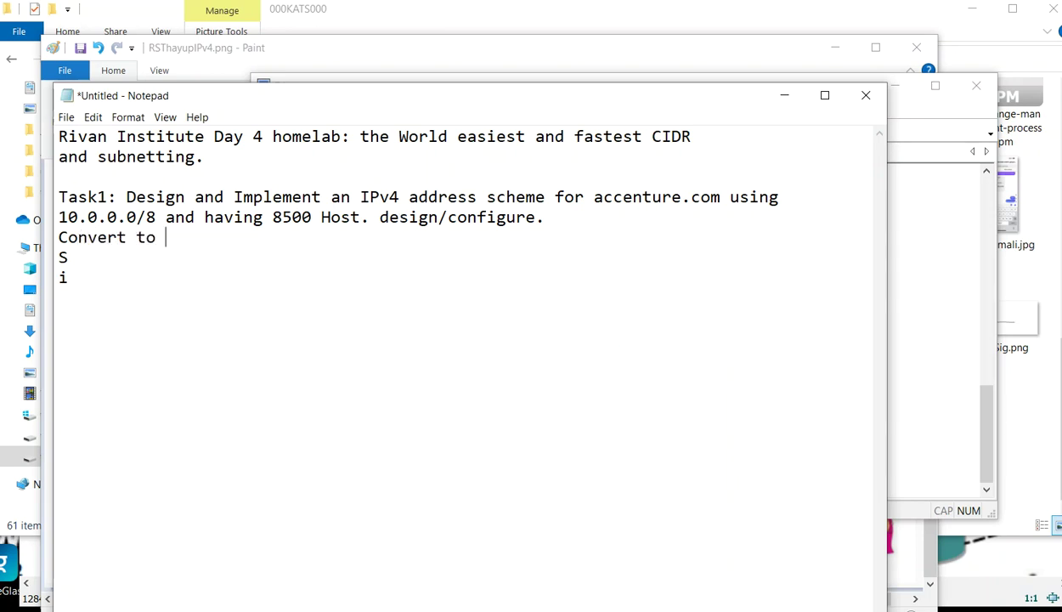
pyautogui.write('bitsucr')
pyautogui.press('BackSpace')
pyautogui.press('BackSpace')
pyautogui.write('bract from /32')
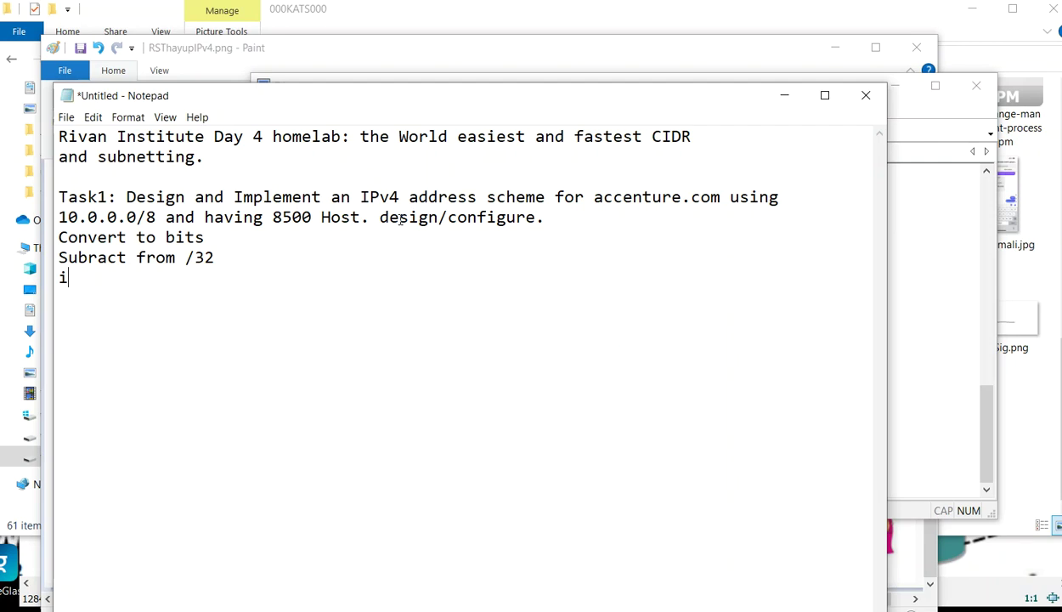
pyautogui.write(' ii')
pyautogui.press('BackSpace')
pyautogui.write('nsert in the')
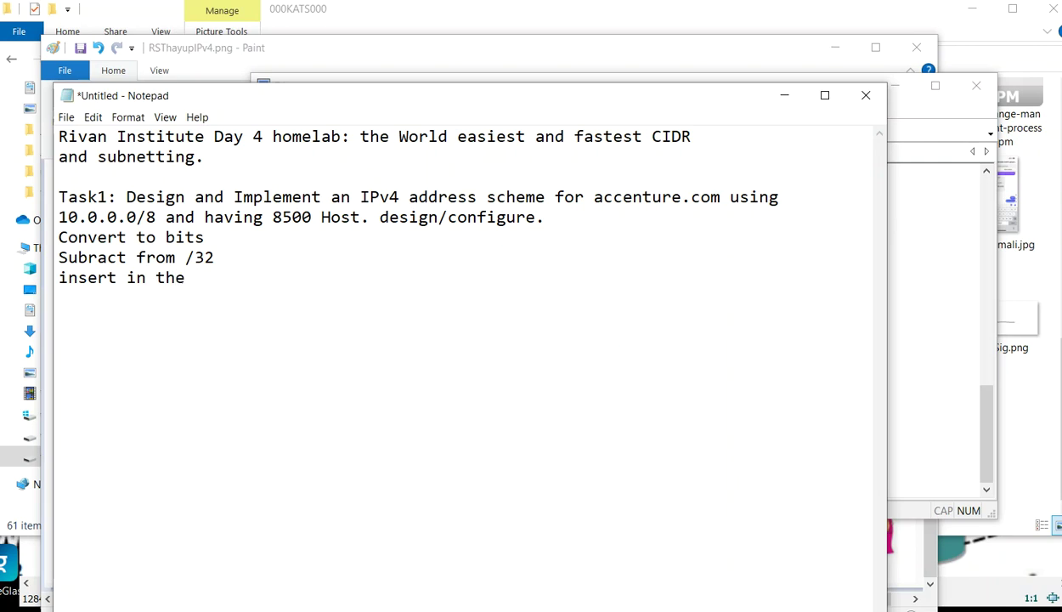
pyautogui.write(' location:')
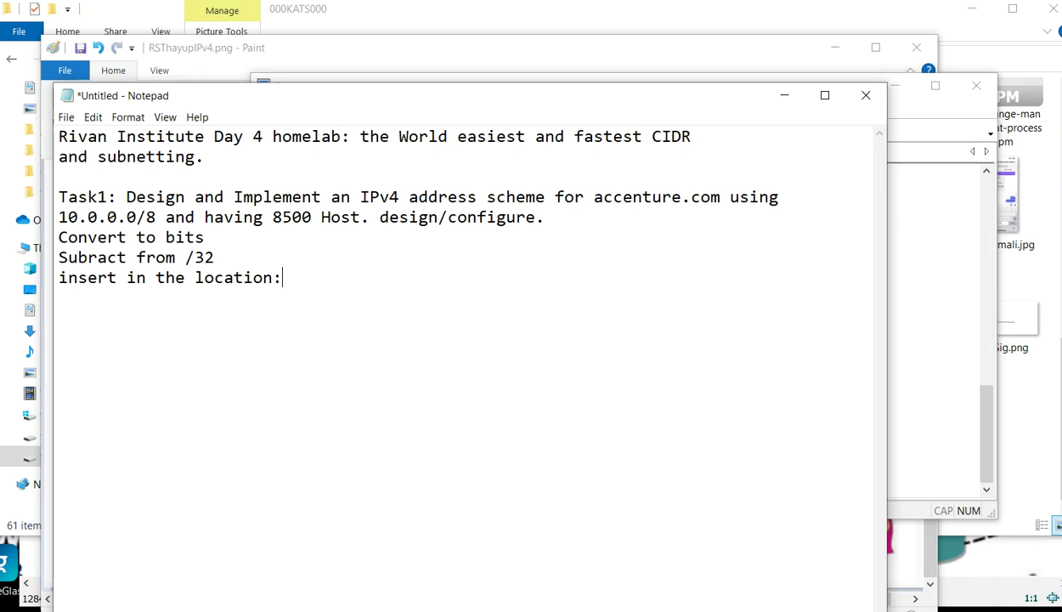
pyautogui.click(228, 237)
# Note that 8500 is 14 bits and /32 - /14 = /18, giving (3rd,64i)
pyautogui.write(': 8500 is 14 bits Subract from /32 ')
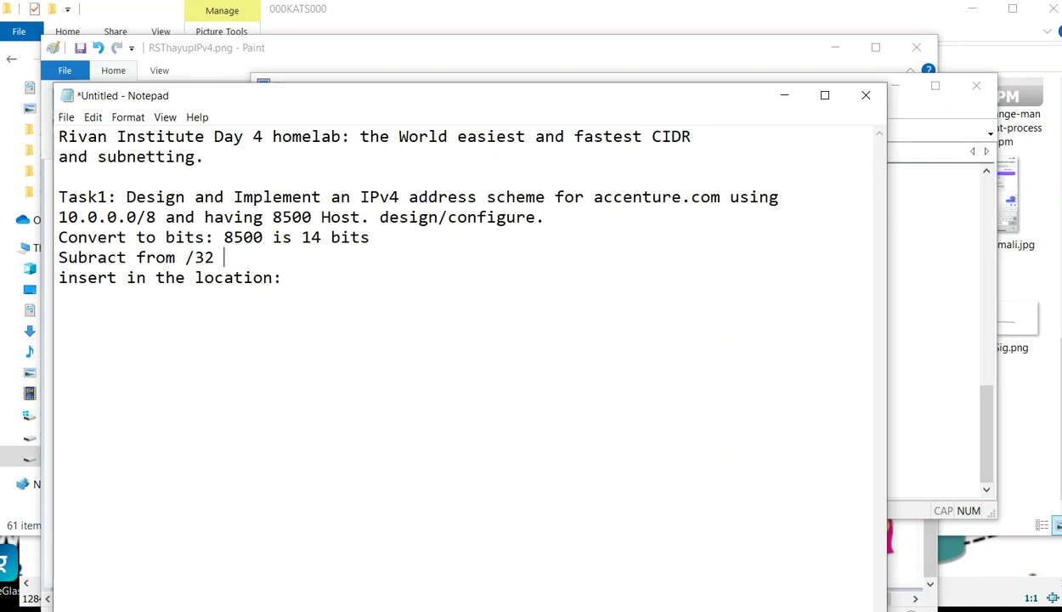
pyautogui.write('-')
pyautogui.moveTo(302, 241); pyautogui.dragTo(415, 238)
pyautogui.click(245, 259)
pyautogui.write('/14 = /18 -?')
pyautogui.press('BackSpace')
pyautogui.write('> ')
pyautogui.write('()')
pyautogui.write('3rd,')
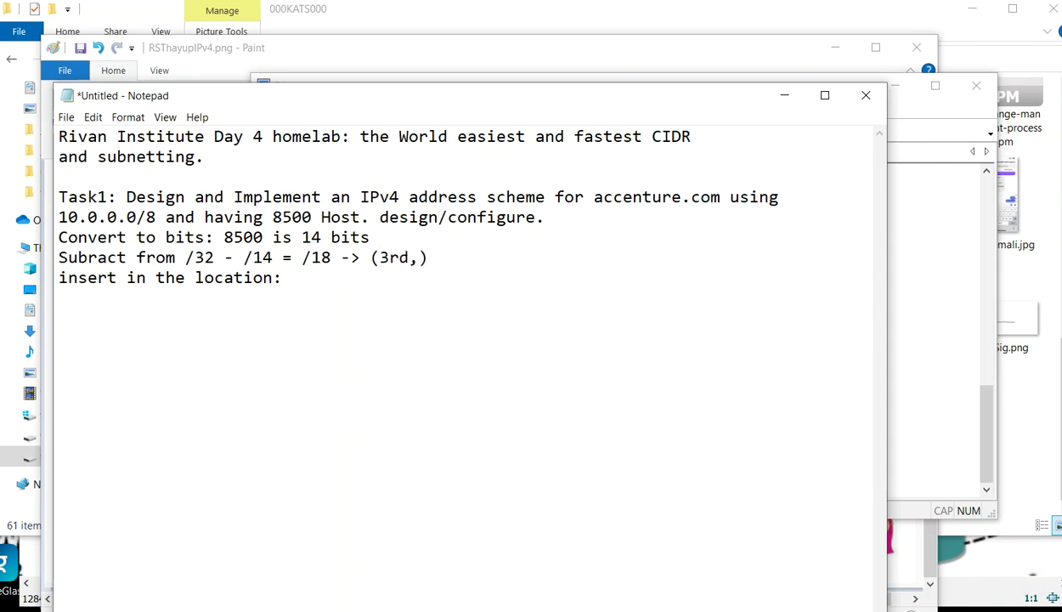
pyautogui.click(273, 257)
pyautogui.write('64i')
pyautogui.press('BackSpace')
pyautogui.press('BackSpace')
pyautogui.press('BackSpace')
pyautogui.click(417, 258)
pyautogui.write('64i')
# Add 'insert 64i in the 3rd octec.' and the line 'AccentureNetwork: 10.0.64.0/18'
pyautogui.press('Return')
pyautogui.write('insert 64i in the 3rd octec.')
pyautogui.press('Return')
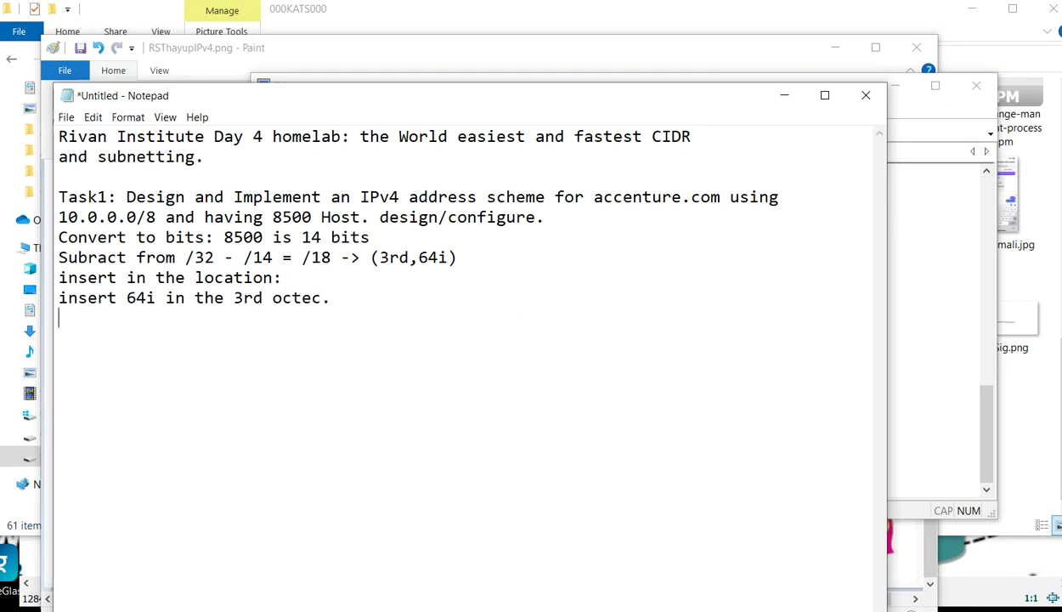
pyautogui.write('Accent')
pyautogui.press('BackSpace')
pyautogui.write('ntire')
pyautogui.press('BackSpace')
pyautogui.press('BackSpace')
pyautogui.press('BackSpace')
pyautogui.write('ureNetwork: ')
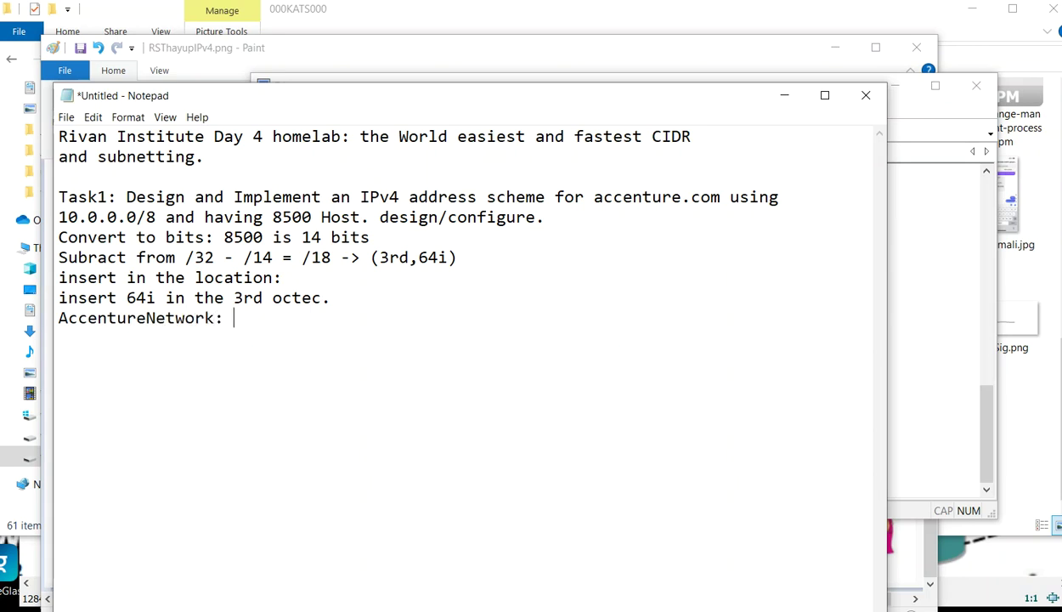
pyautogui.write('10.0.64.0/18')
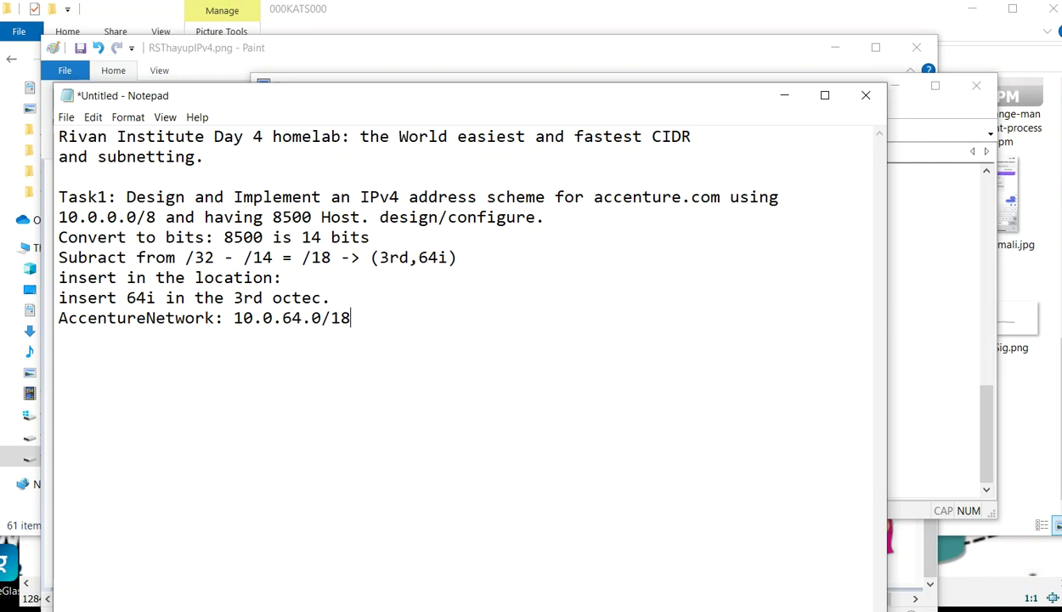
pyautogui.press('Return')
pyautogui.press('Return')
pyautogui.press('Return')
# Add 'notAccenture: 10.0.128.0/18' and highlight the 128, 64 and (3rd,64i) values
pyautogui.write('notAccenture')
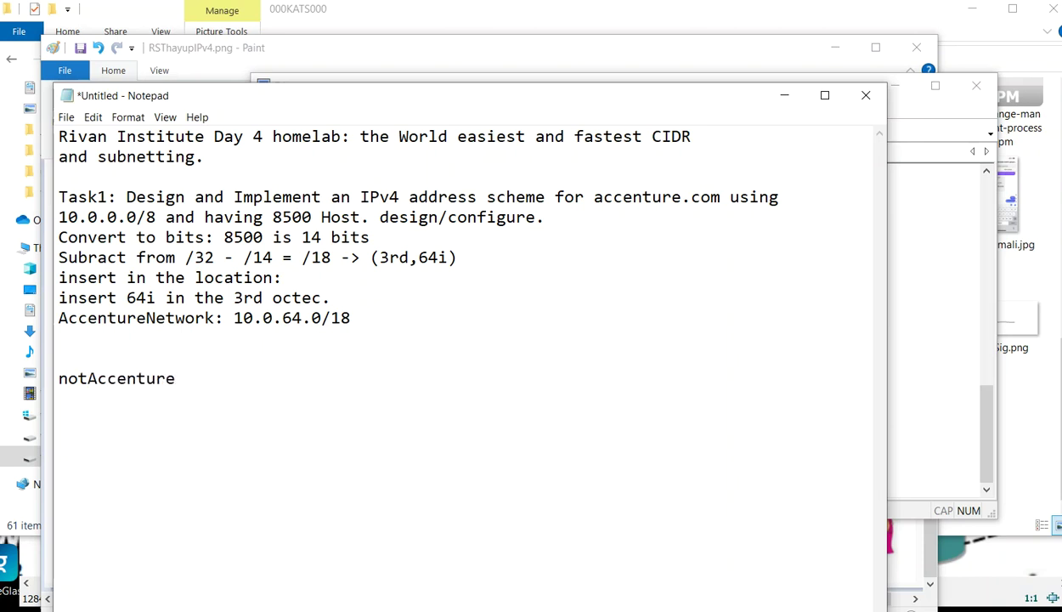
pyautogui.write(': 10.0.128.0')
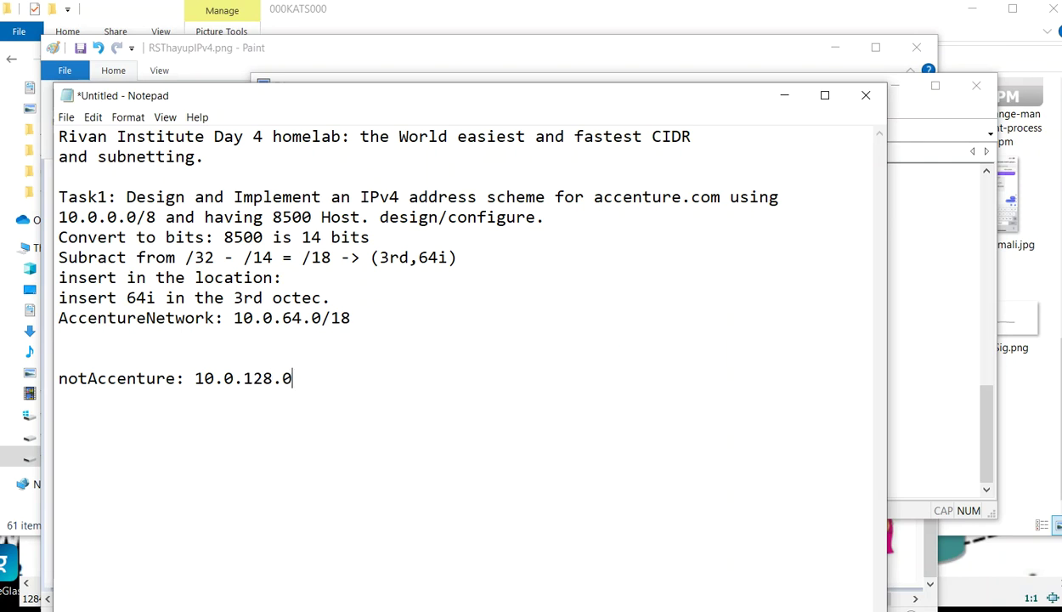
pyautogui.write('/18')
pyautogui.moveTo(283, 378); pyautogui.dragTo(237, 378)
pyautogui.moveTo(279, 318); pyautogui.dragTo(302, 318)
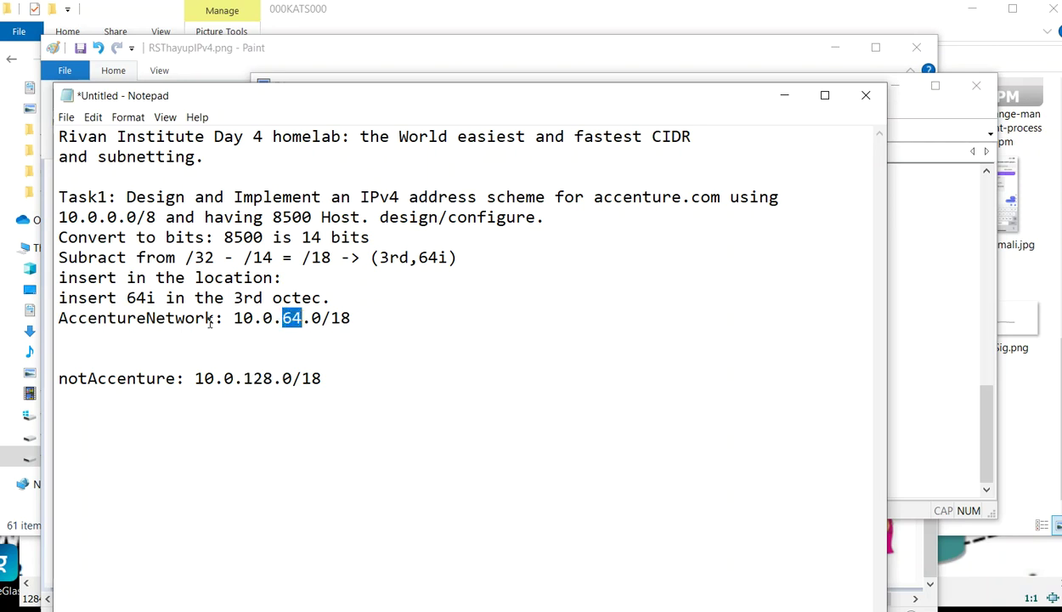
pyautogui.moveTo(134, 298); pyautogui.dragTo(146, 299)
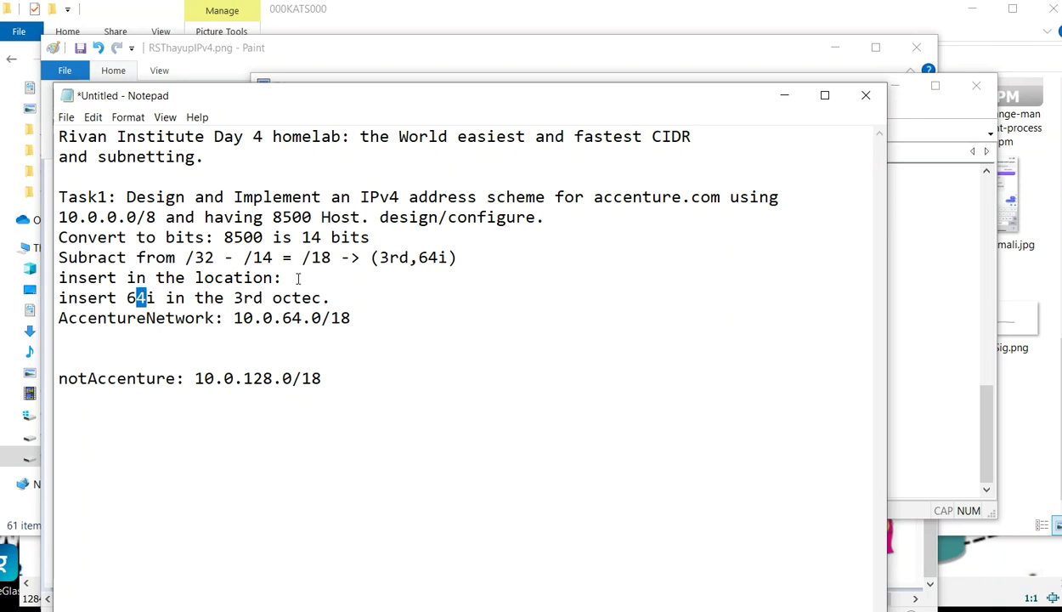
pyautogui.moveTo(459, 257); pyautogui.dragTo(342, 257)
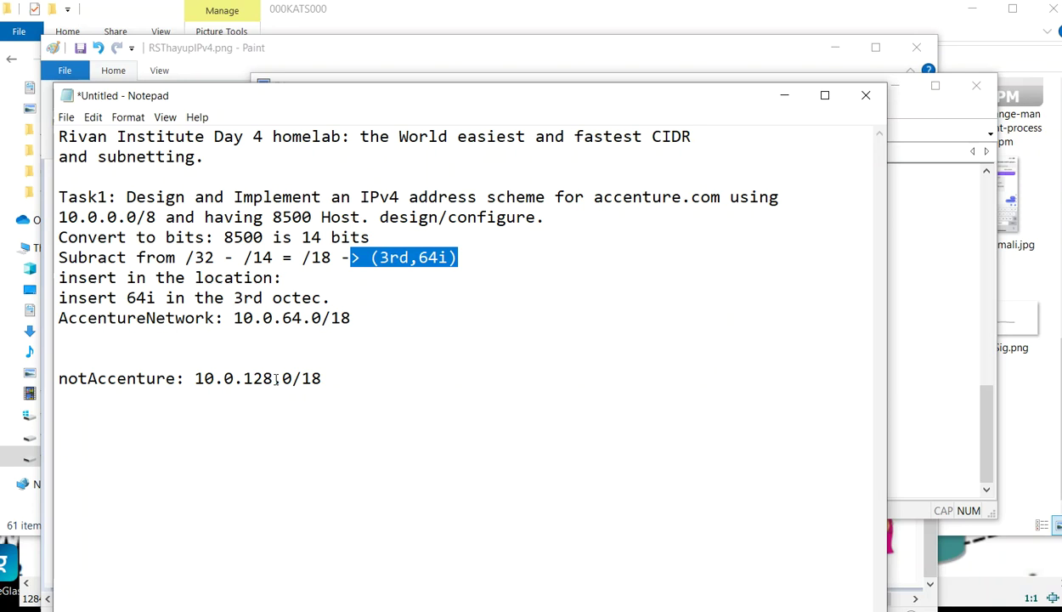
# Append '+ 1' to the AccentureNetwork line and '- 1' to the notAccenture line
pyautogui.click(374, 314)
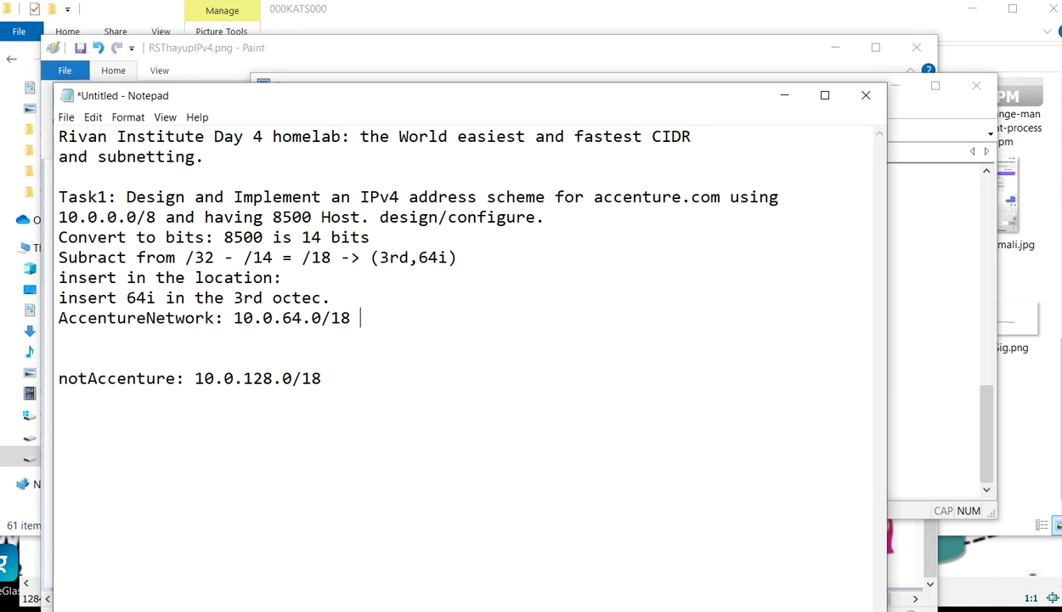
pyautogui.write('+ 1')
pyautogui.click(343, 382)
pyautogui.write('- 1')
pyautogui.press('Return')
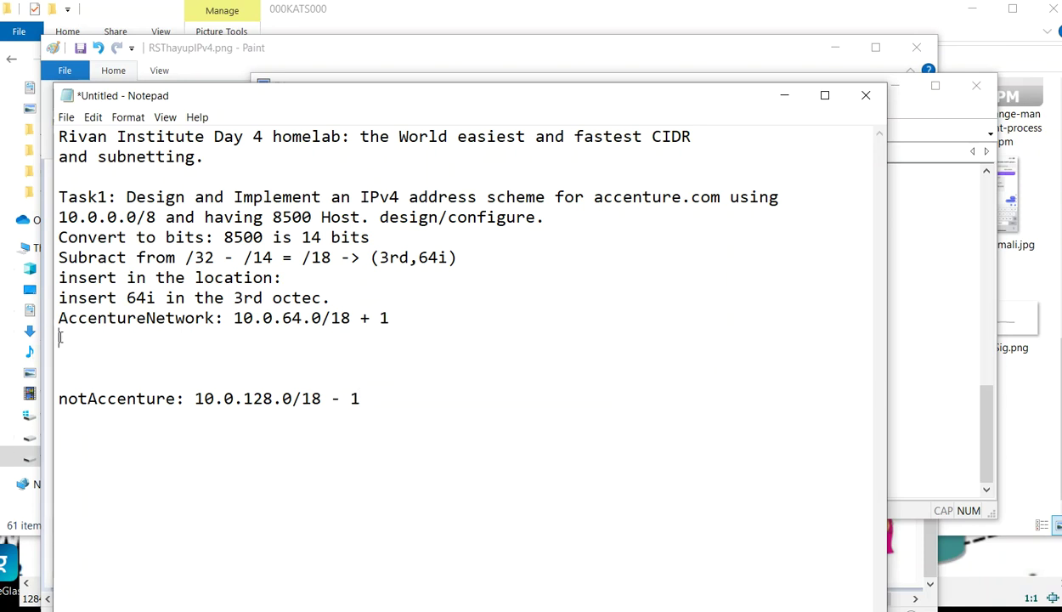
# Enter the host range 10.0.64.1 - 10.0.127.254 and broadcast 10.0.127.255 between the networks
pyautogui.click(60, 338)
pyautogui.write('10.0.64.1')
pyautogui.press('Down')
pyautogui.press('Down')
pyautogui.write('10.0.')
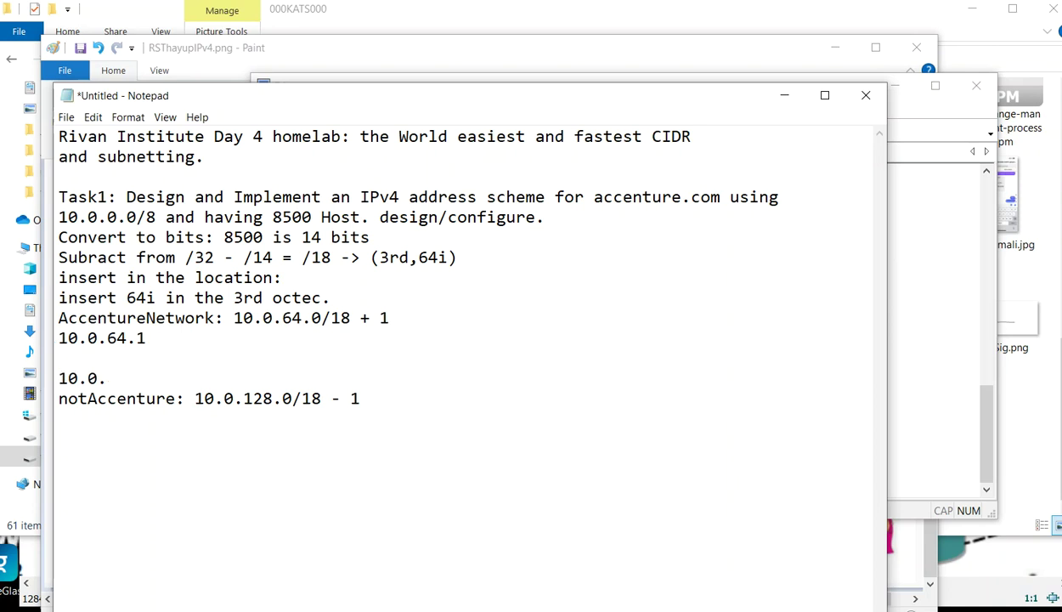
pyautogui.write('127.255')
pyautogui.click(158, 336)
pyautogui.write('- 10')
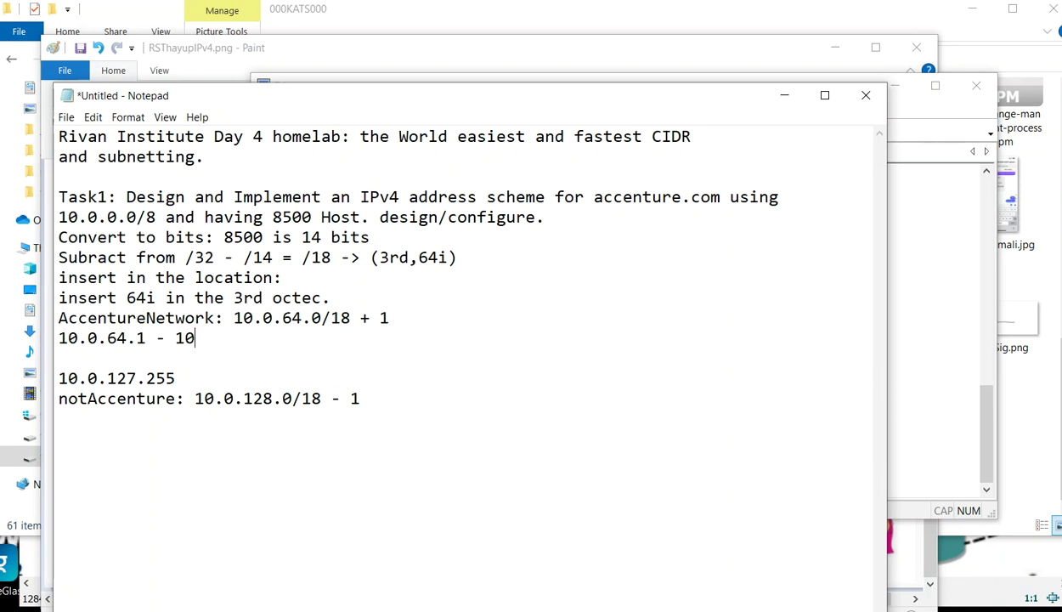
pyautogui.write('.0.127.254')
pyautogui.click(118, 363)
pyautogui.press('BackSpace')
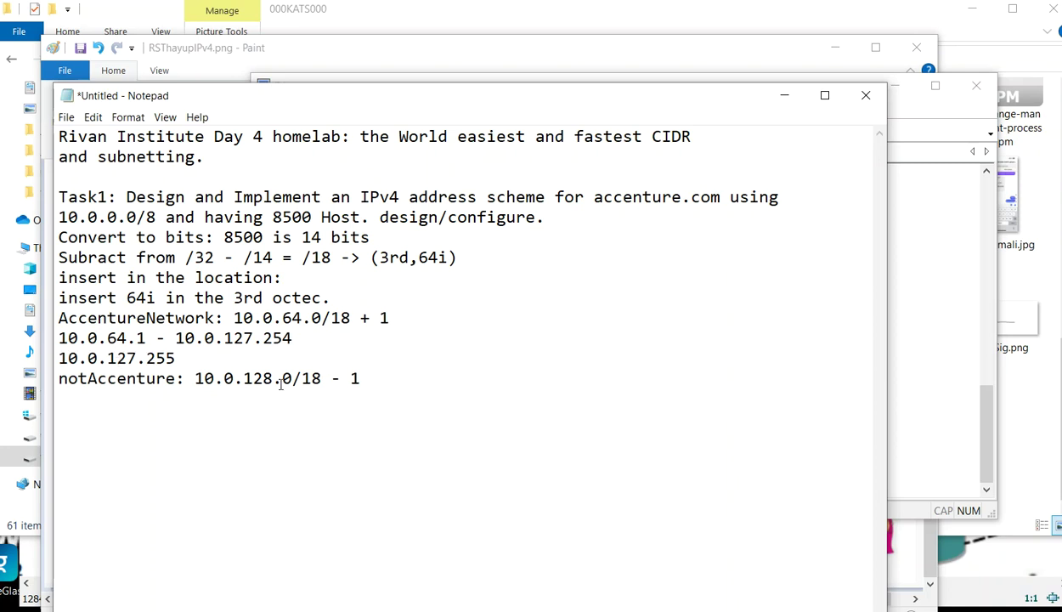
pyautogui.moveTo(386, 412); pyautogui.dragTo(57, 218)
pyautogui.moveTo(227, 100); pyautogui.dragTo(192, 76)
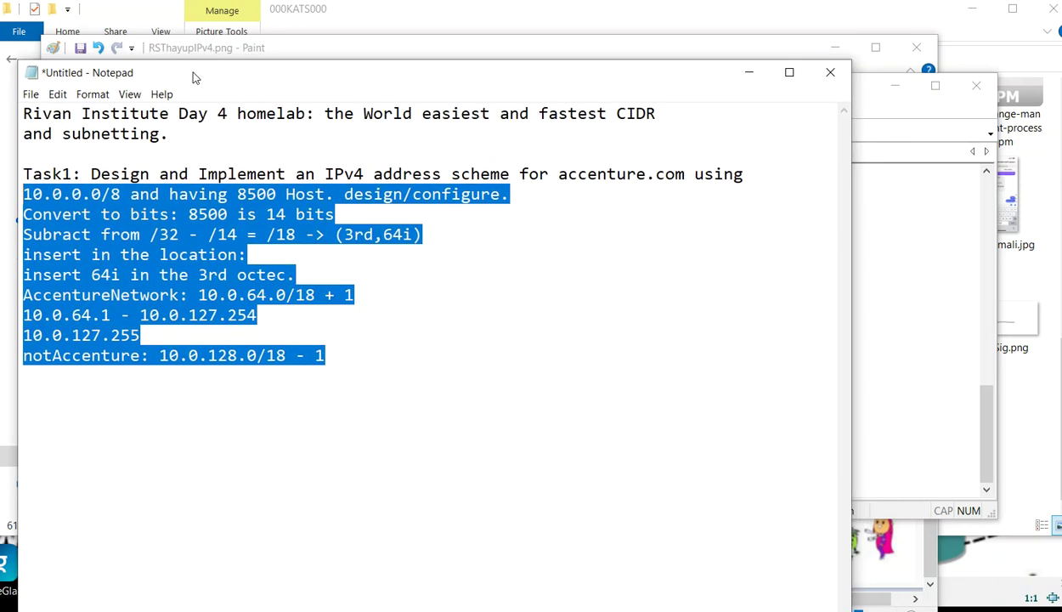
# Add the heading 'DesignImplementation: D1, A1, P1 as devices:'
pyautogui.click(40, 384)
pyautogui.click(334, 356)
pyautogui.press('Return')
pyautogui.write('Im')
pyautogui.press('BackSpace')
pyautogui.press('BackSpace')
pyautogui.write('DesignImplementation: ')
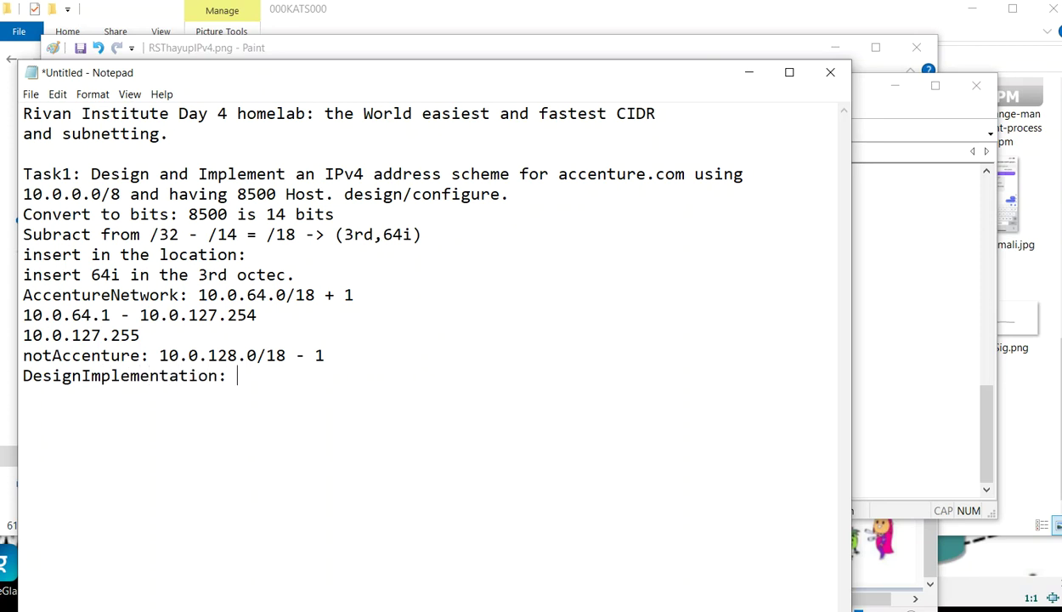
pyautogui.write('D1, A1, P1 as ')
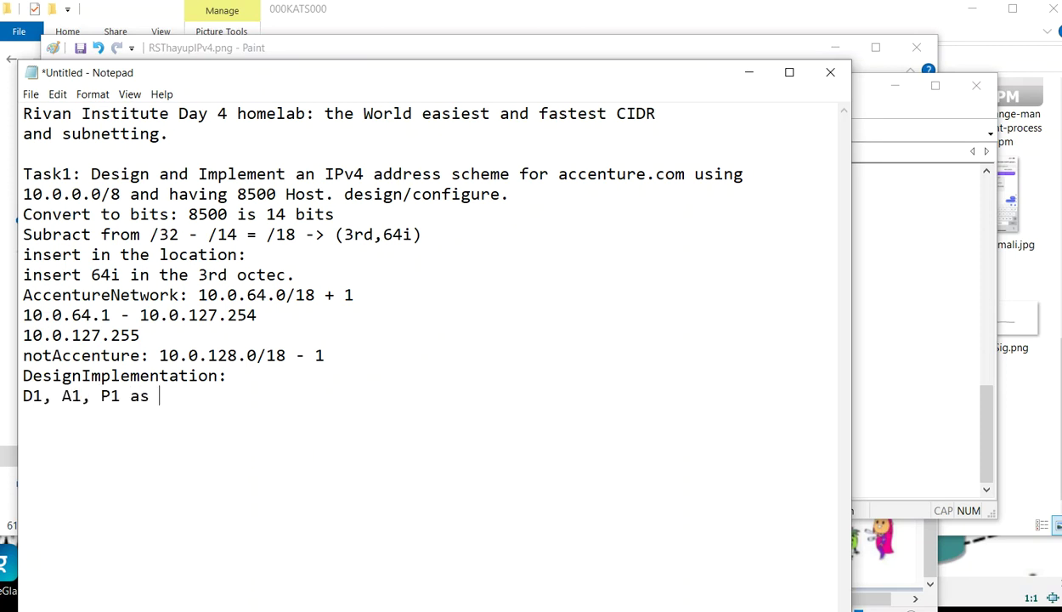
pyautogui.write('devices:')
pyautogui.press('Return')
# Write the d1: block with config t, vlan 10, name accenture and exit
pyautogui.write('d1:')
pyautogui.press('Return')
pyautogui.write('config t')
pyautogui.press('Return')
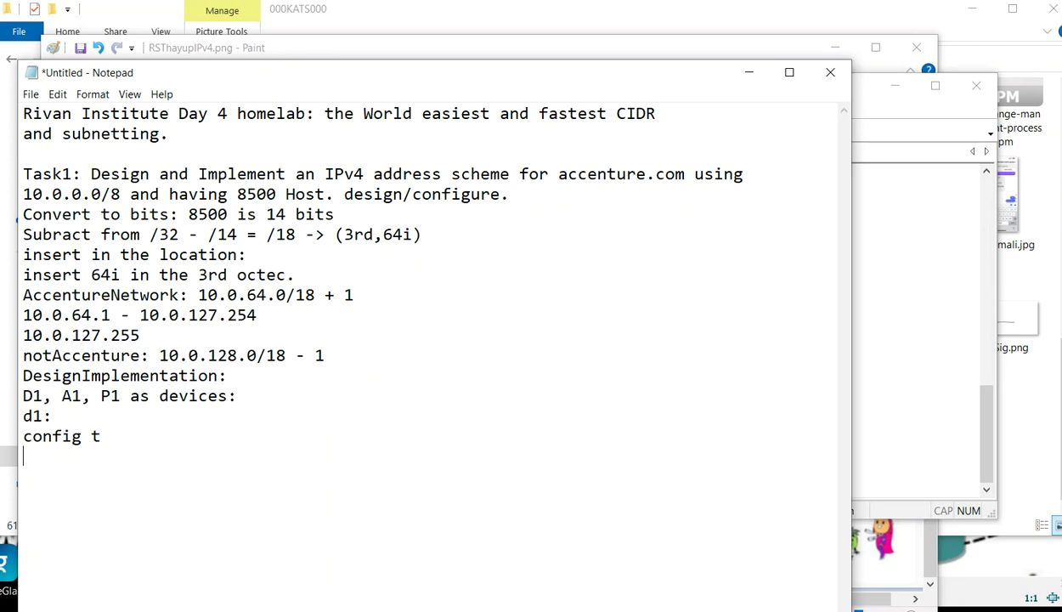
pyautogui.write('int v')
pyautogui.press('BackSpace')
pyautogui.press('BackSpace')
pyautogui.press('BackSpace')
pyautogui.press('BackSpace')
pyautogui.press('BackSpace')
pyautogui.write('vlan 10')
pyautogui.press('Return')
pyautogui.write('name accenture')
pyautogui.press('Return')
pyautogui.write('exit')
pyautogui.press('Return')
# Add int vlan 10 with ip add 10.0.64.1 255.255.192.0
pyautogui.write('int vlan 10')
pyautogui.press('Return')
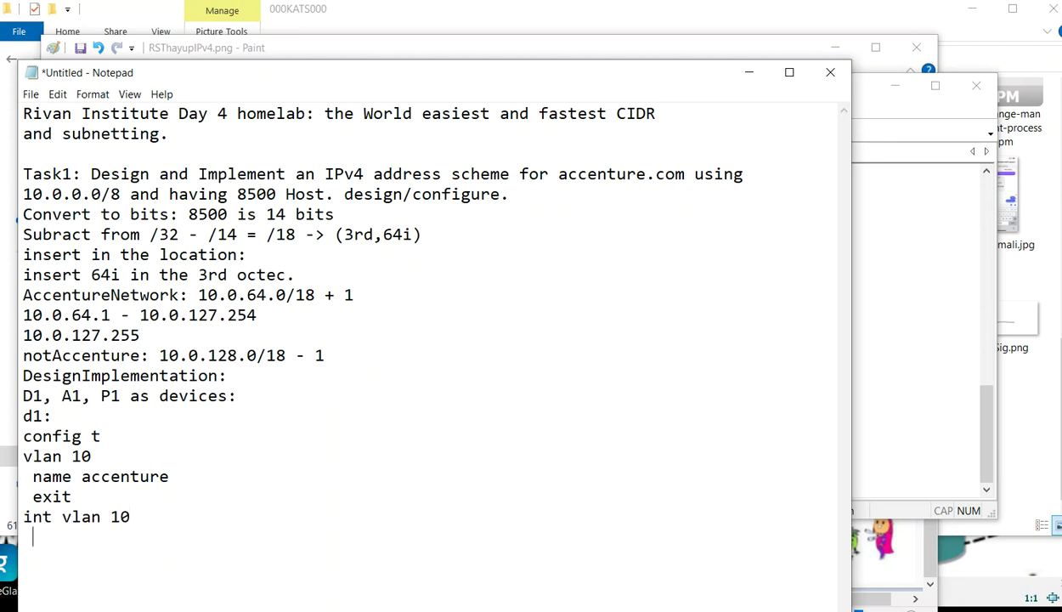
pyautogui.moveTo(107, 316); pyautogui.dragTo(26, 315)
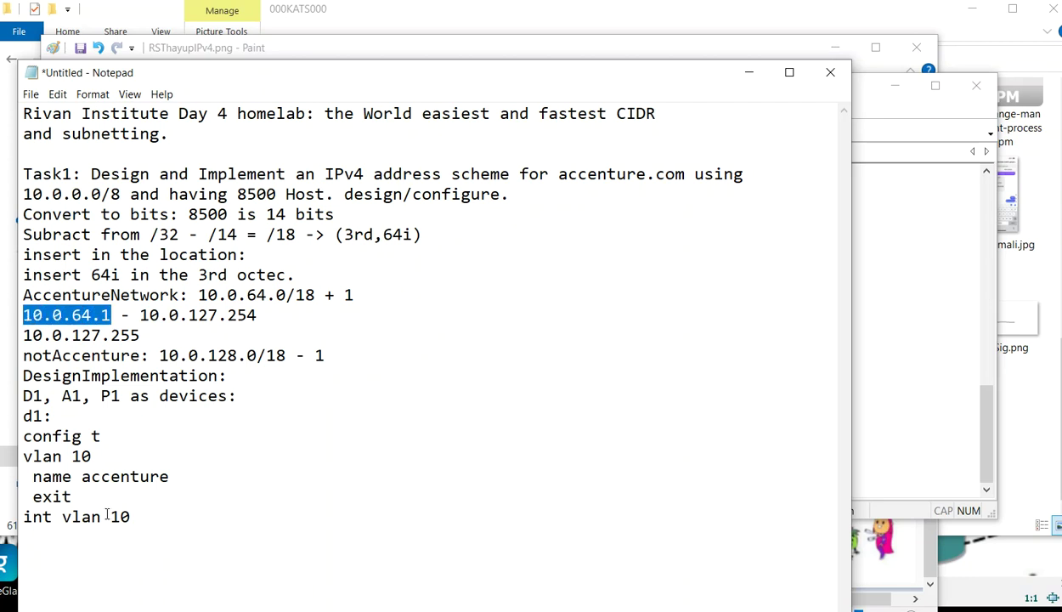
pyautogui.click(54, 546)
pyautogui.write('ip add 10.0.64.1 ')
pyautogui.write('266')
pyautogui.press('BackSpace')
pyautogui.press('BackSpace')
pyautogui.write('55')
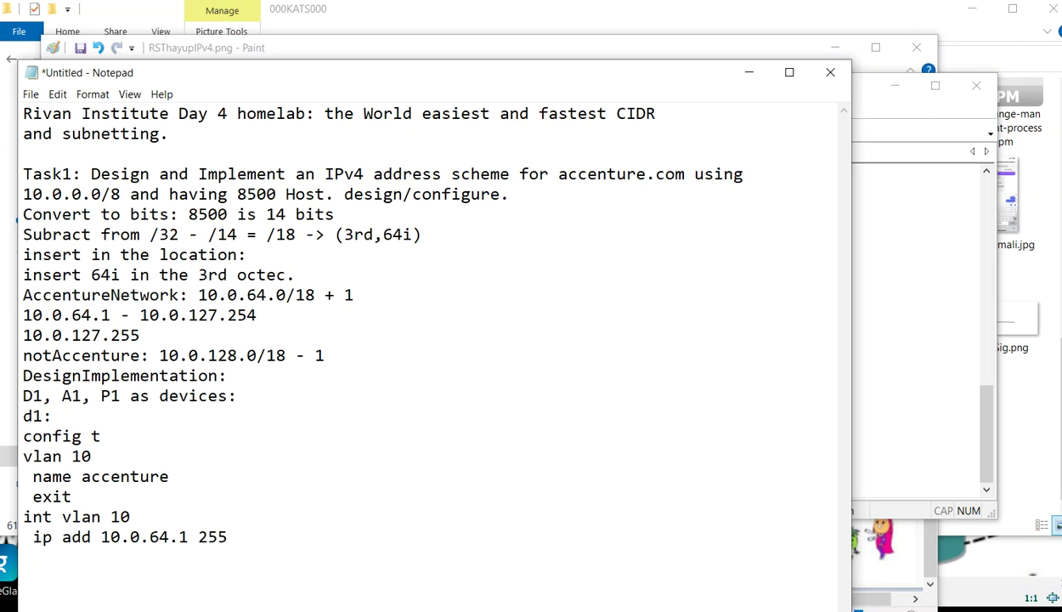
pyautogui.write('.255.255.192')
pyautogui.press('Return')
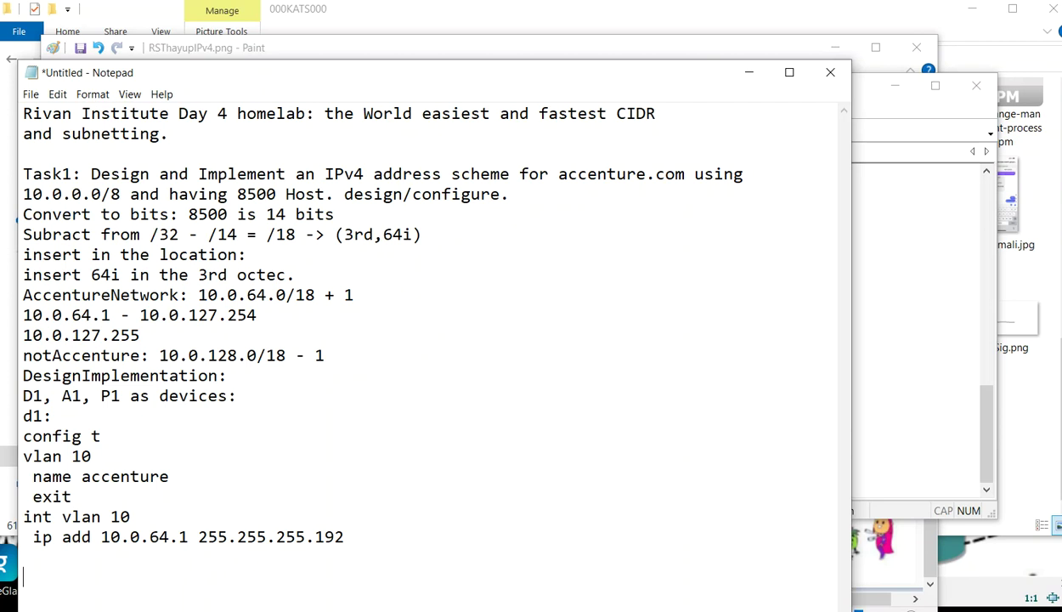
pyautogui.press('BackSpace')
pyautogui.press('BackSpace')
pyautogui.press('BackSpace')
pyautogui.press('BackSpace')
pyautogui.press('BackSpace')
pyautogui.press('BackSpace')
pyautogui.press('BackSpace')
pyautogui.press('BackSpace')
pyautogui.write('192.0')
pyautogui.press('Return')
pyautogui.press('Return')
pyautogui.press('Return')
pyautogui.press('Return')
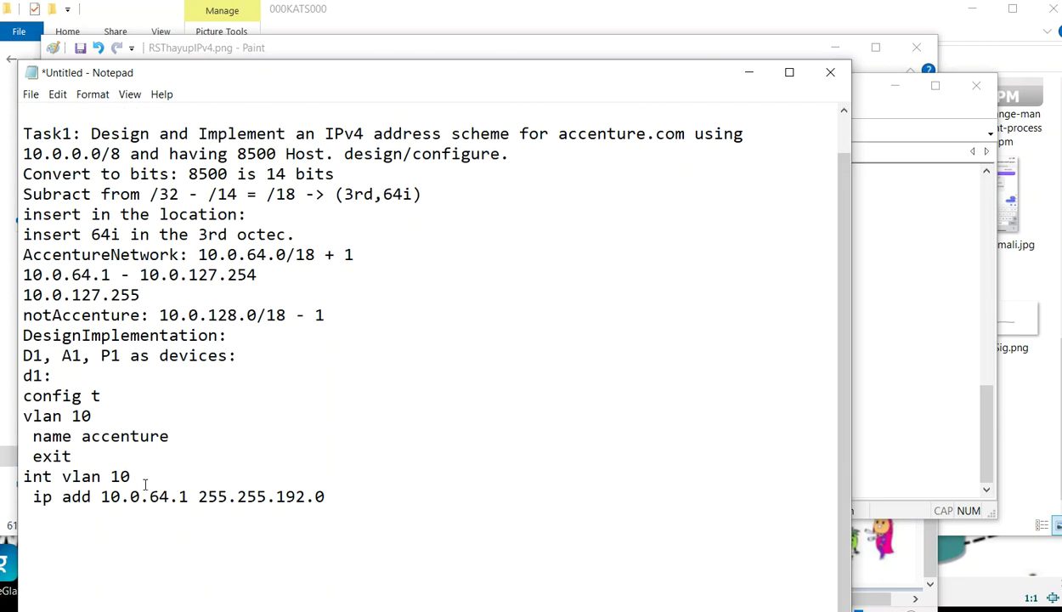
# Insert no shut under int vlan 10
pyautogui.click(143, 474)
pyautogui.press('Return')
pyautogui.write('no shut')
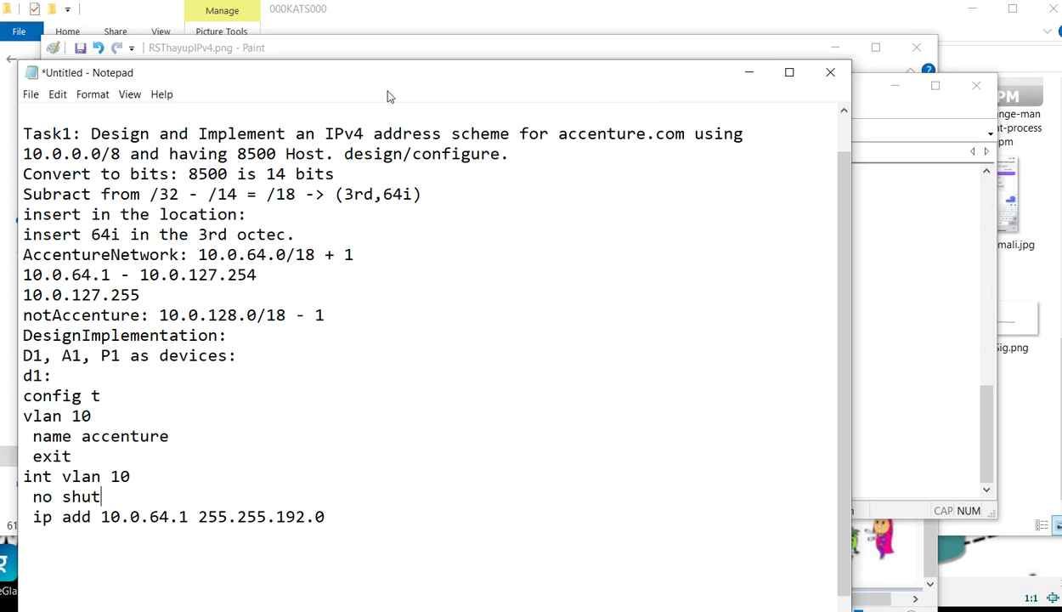
# Shrink the text and add ip dhcp excluded-add 10.0.64.1 10.0.64.100
pyautogui.moveTo(374, 77); pyautogui.dragTo(492, 30)
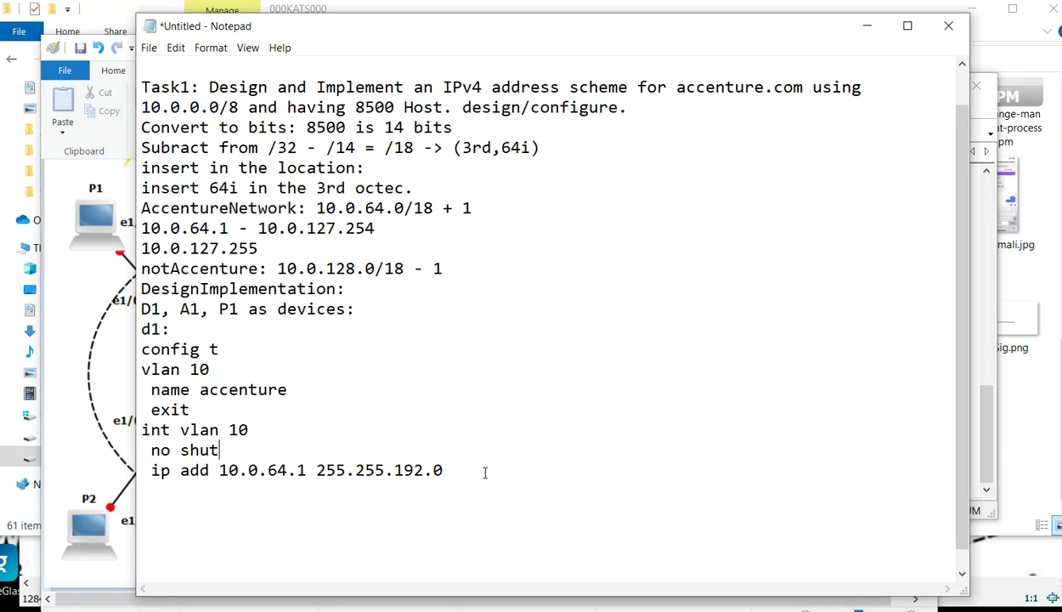
pyautogui.click(453, 470)
pyautogui.press('Return')
pyautogui.hotkey('ctrl', '-')
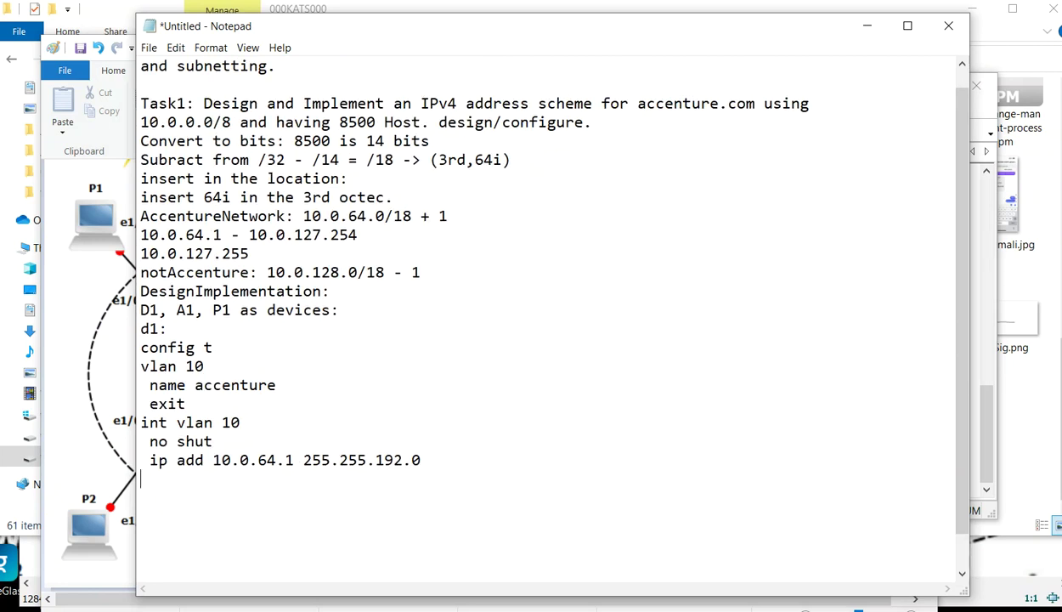
pyautogui.write('ip dhcp ex')
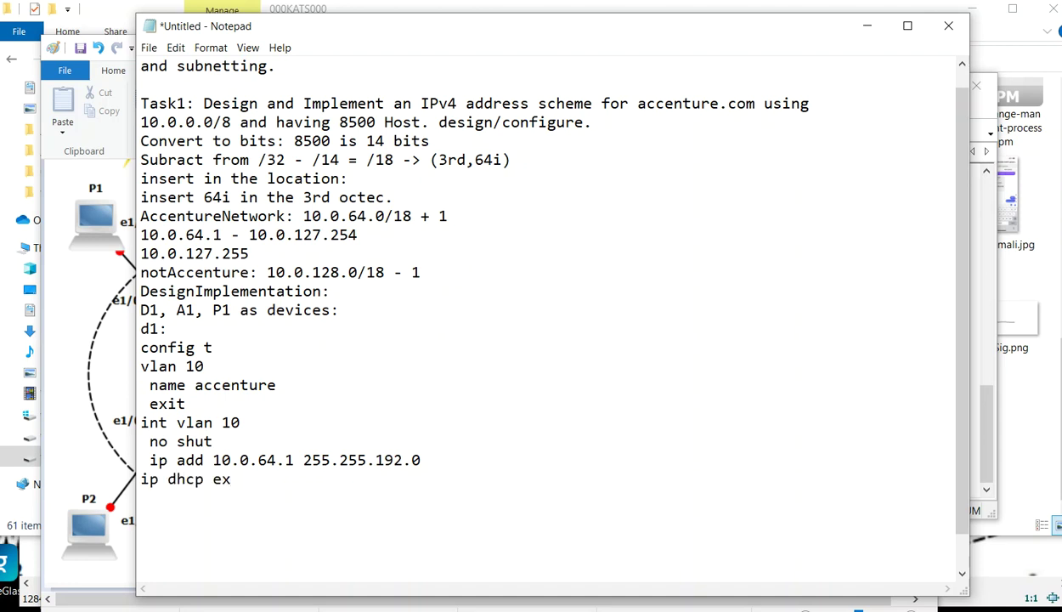
pyautogui.write('cluded-add 10.0.64.1 10.0.64.1')
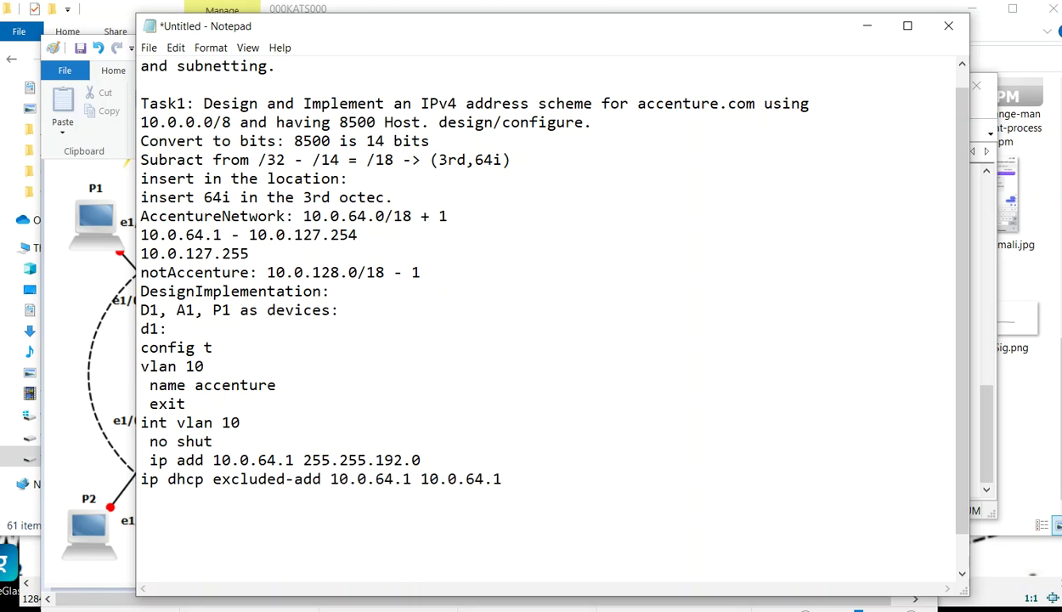
pyautogui.write('00')
pyautogui.press('Return')
# Create pool accenture.com with network 10.0.64.0 255.255.192.0 and default-router 10.0.64.1
pyautogui.write('ip dhcp')
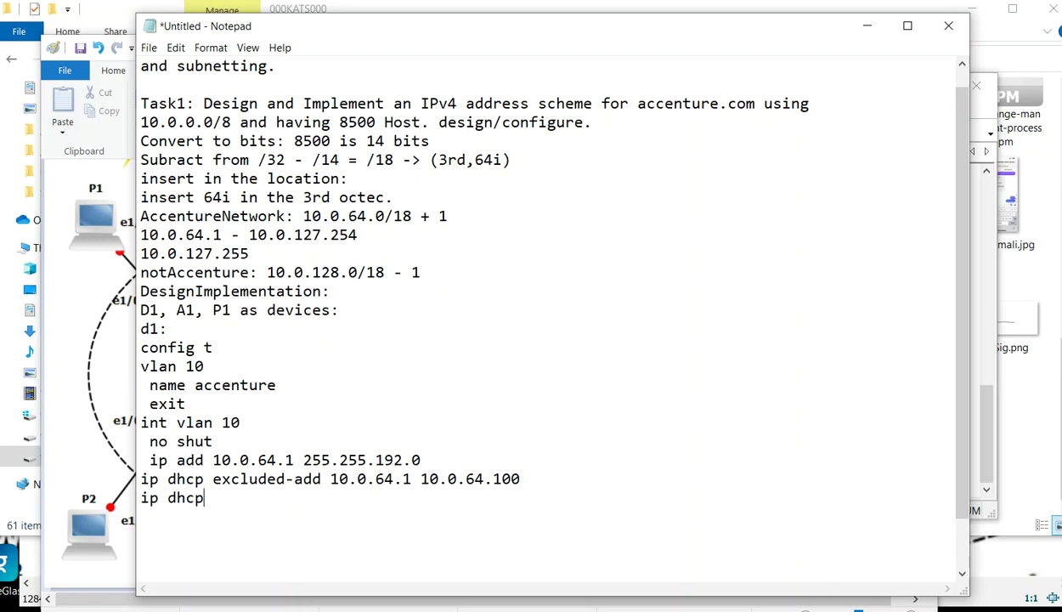
pyautogui.write(' pool accenture.com')
pyautogui.press('Return')
pyautogui.write('network')
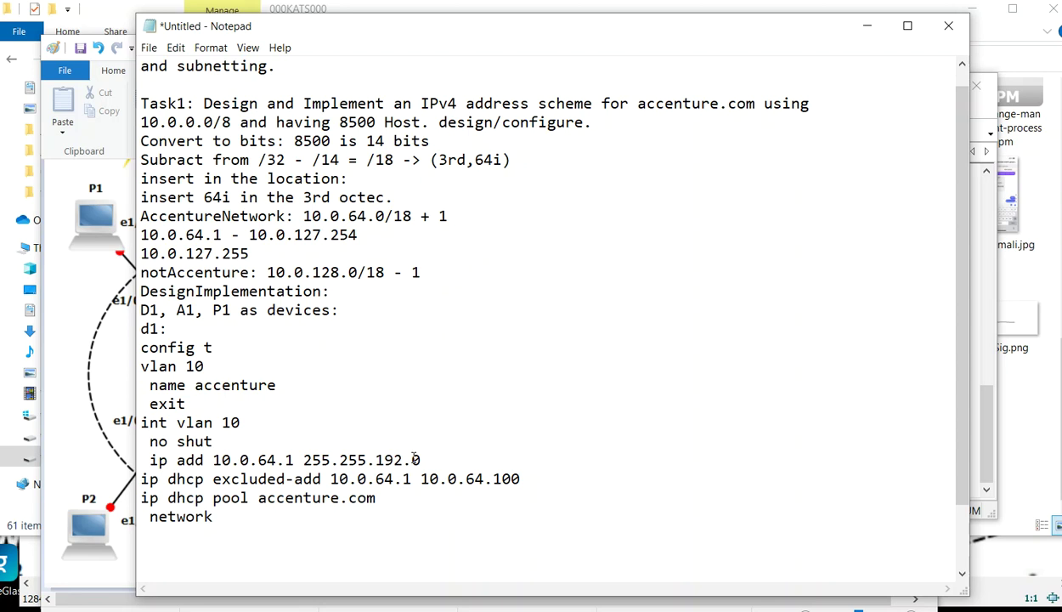
pyautogui.moveTo(429, 460); pyautogui.dragTo(213, 460)
pyautogui.hotkey('ctrl', 'c')
pyautogui.click(222, 516)
pyautogui.hotkey('ctrl', 'v')
pyautogui.moveTo(305, 518); pyautogui.dragTo(295, 518)
pyautogui.write('0')
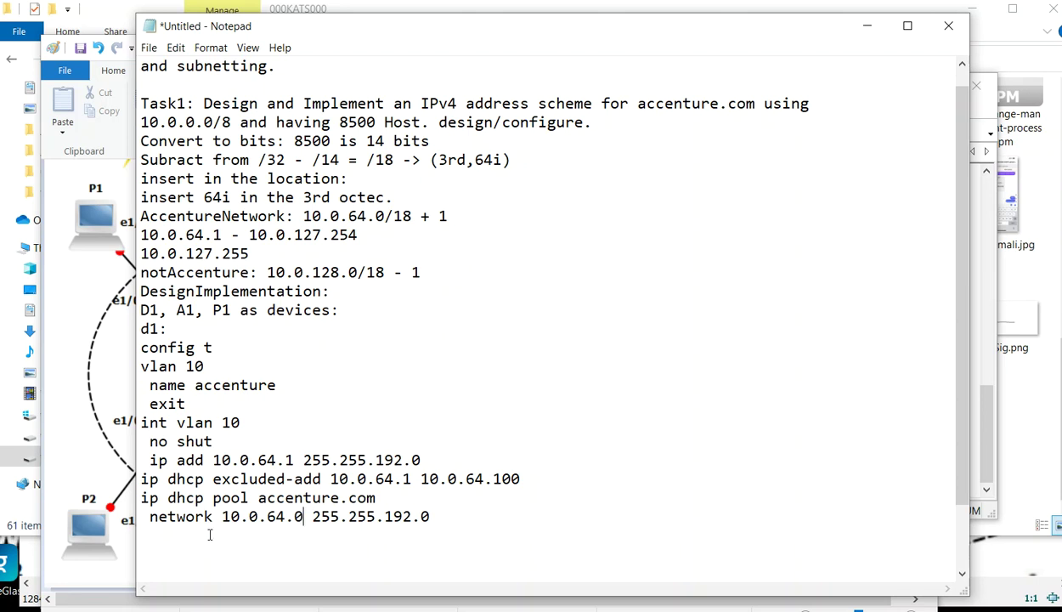
pyautogui.click(209, 534)
pyautogui.write('default-router')
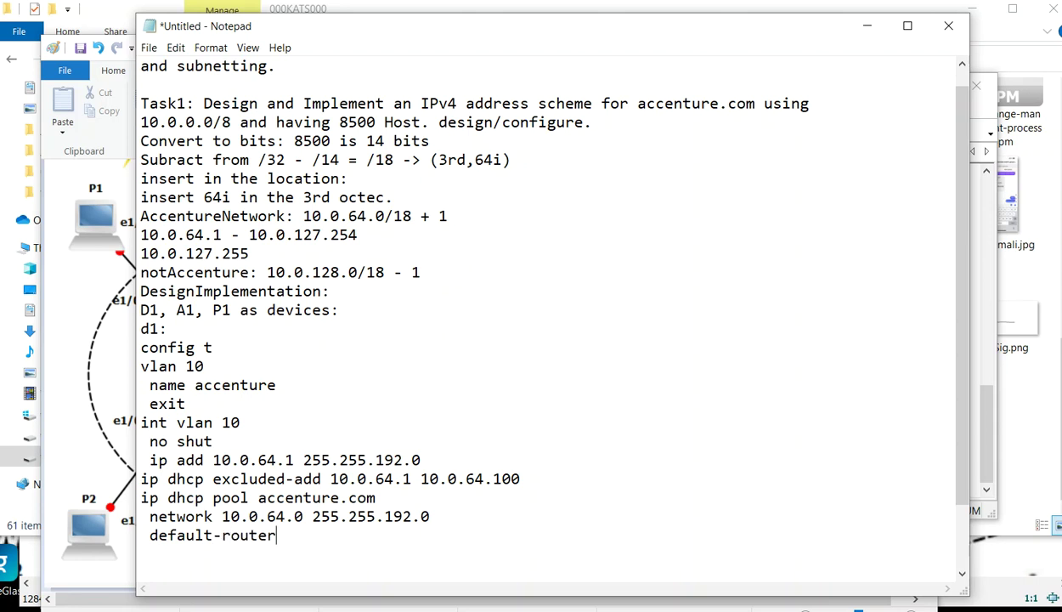
pyautogui.hotkey('ctrl', 'v')
pyautogui.press('BackSpace')
pyautogui.press('BackSpace')
pyautogui.press('BackSpace')
pyautogui.press('BackSpace')
pyautogui.press('BackSpace')
pyautogui.press('BackSpace')
pyautogui.press('BackSpace')
pyautogui.press('BackSpace')
pyautogui.press('BackSpace')
pyautogui.press('BackSpace')
pyautogui.press('BackSpace')
pyautogui.press('BackSpace')
pyautogui.press('BackSpace')
pyautogui.press('BackSpace')
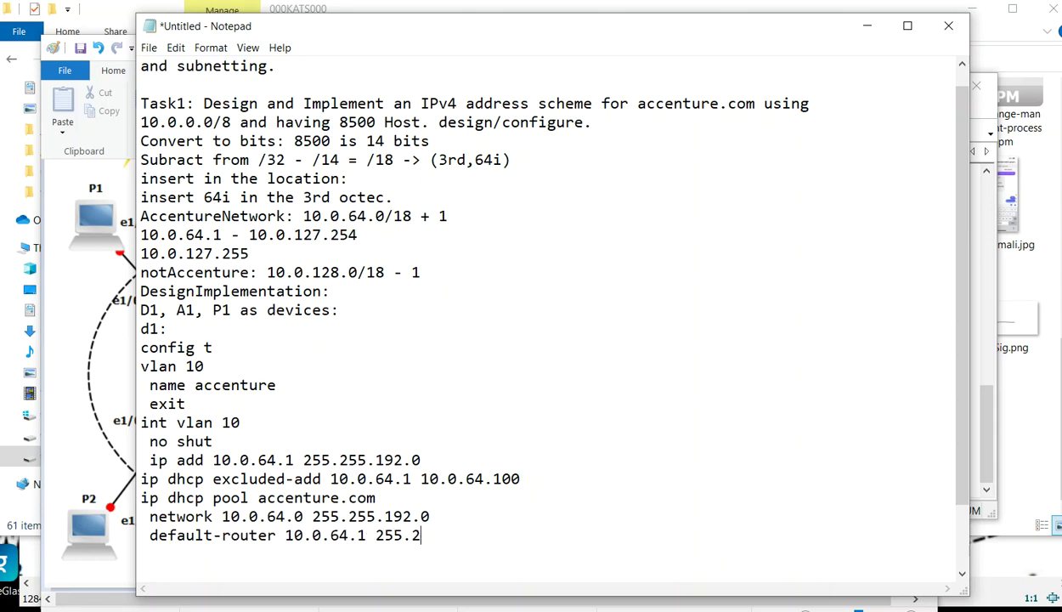
pyautogui.press('Return')
# Add domain accenture.com, name server 8.8.8.8, option 150 ip 10.0.64.8, and end
pyautogui.write('d')
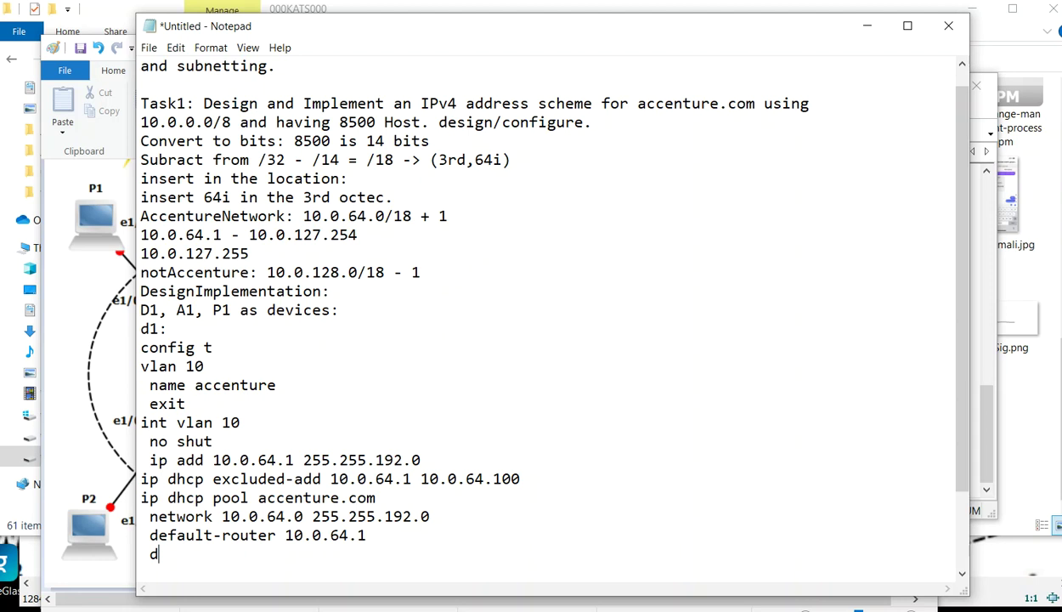
pyautogui.write('omain accenture.com')
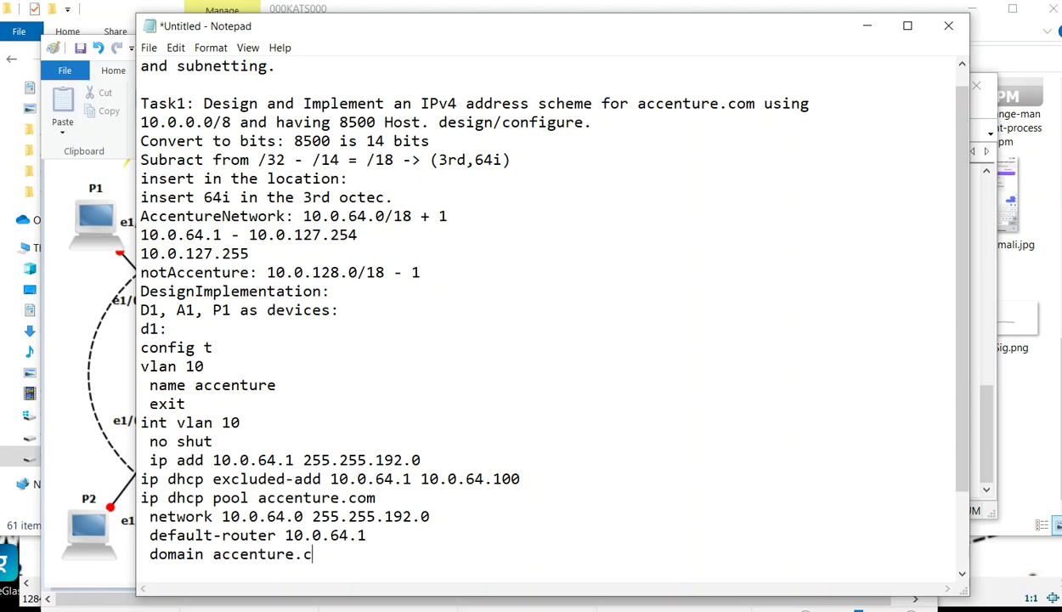
pyautogui.press('Return')
pyautogui.scroll(-1, 206, 522)
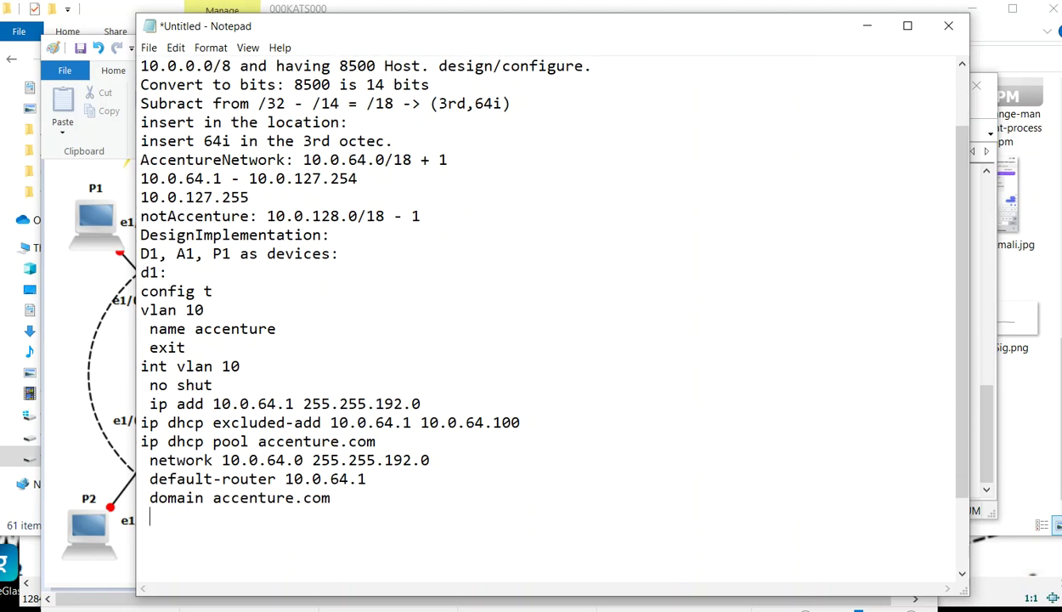
pyautogui.write('ip ')
pyautogui.write('dns')
pyautogui.press('BackSpace')
pyautogui.press('BackSpace')
pyautogui.press('BackSpace')
pyautogui.write('name-server ')
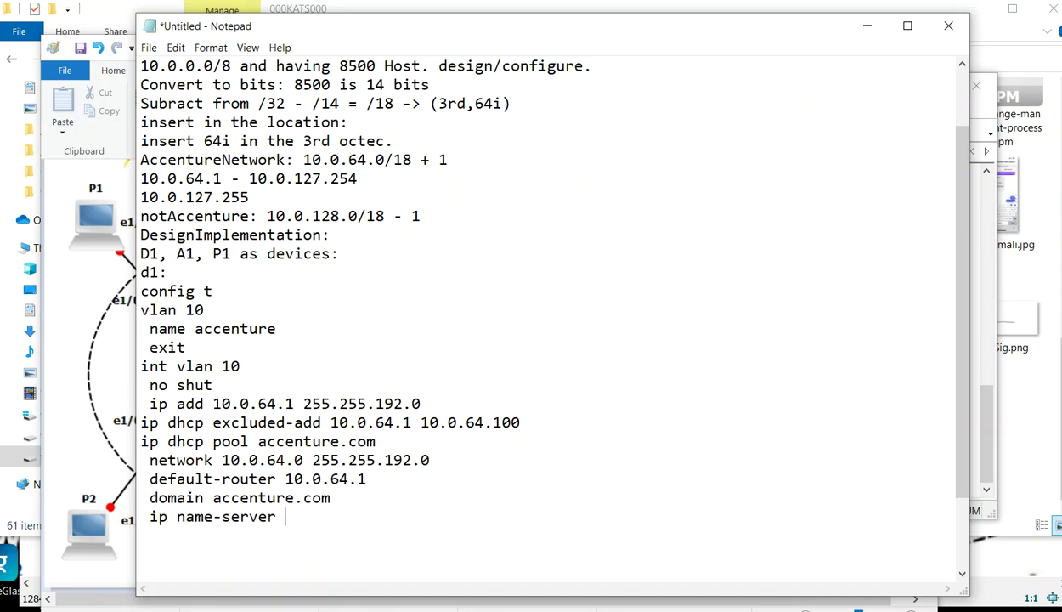
pyautogui.write('8.8.8.8')
pyautogui.press('Return')
pyautogui.write('option ')
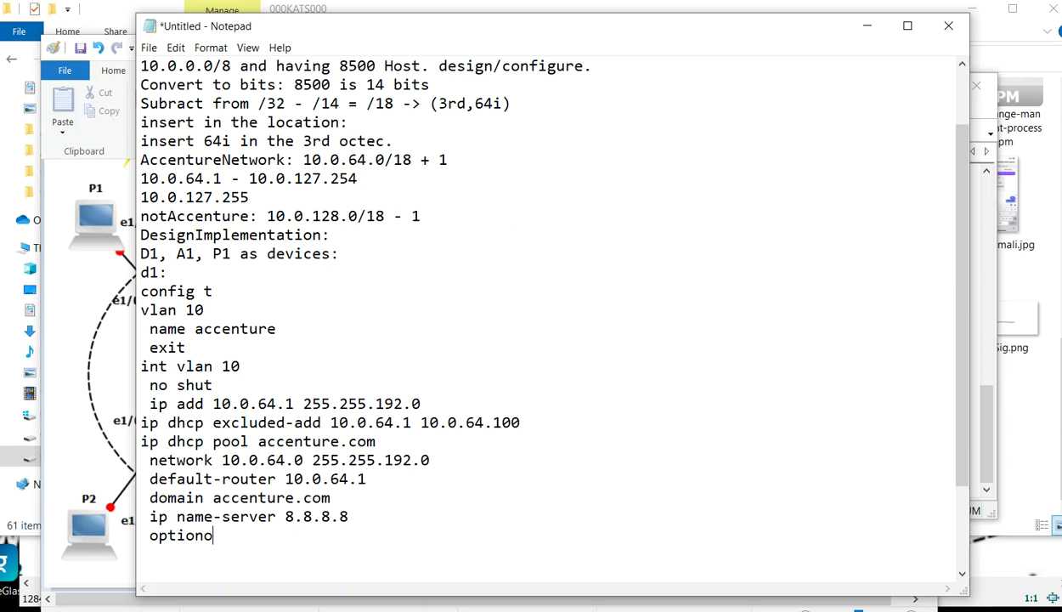
pyautogui.write('150 ip 10.0.')
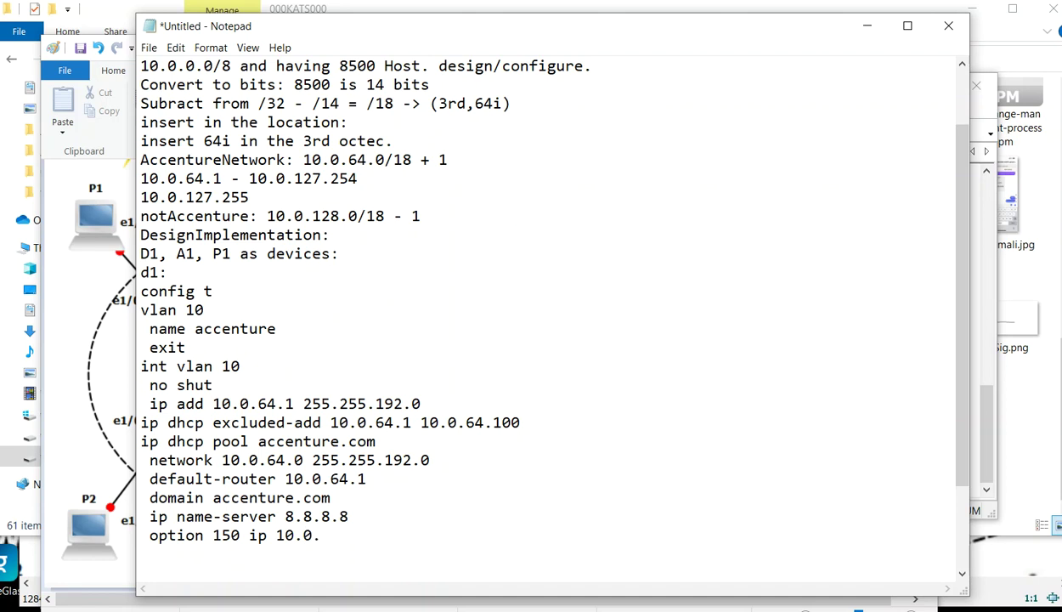
pyautogui.write('64.8')
pyautogui.press('Return')
pyautogui.write('end')
pyautogui.press('Return')
# Start an A1: section with blank lines below it
pyautogui.click(150, 542)
pyautogui.write('A1:')
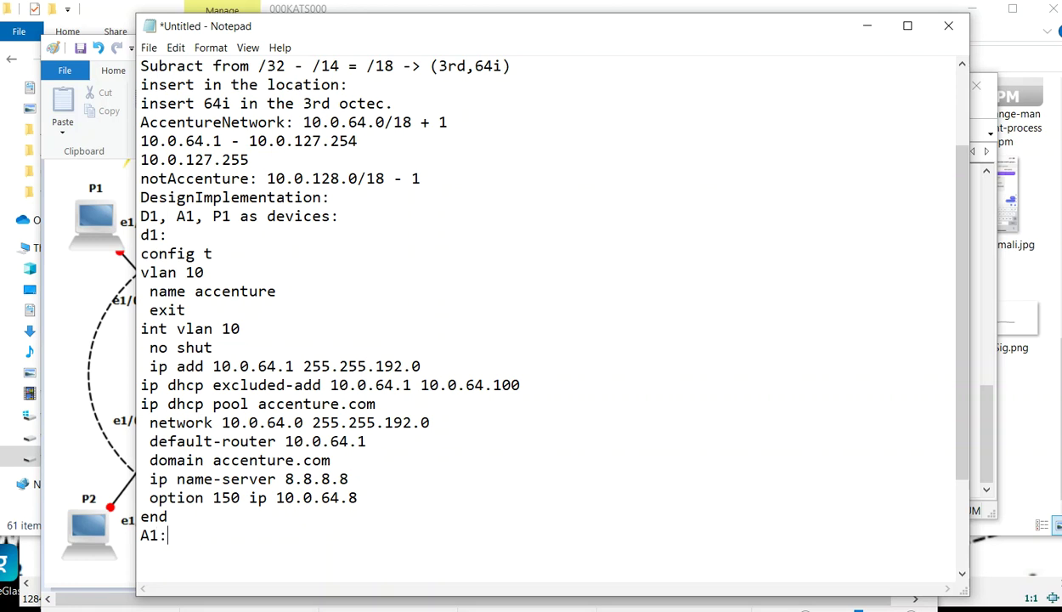
pyautogui.press('Return')
pyautogui.press('Return')
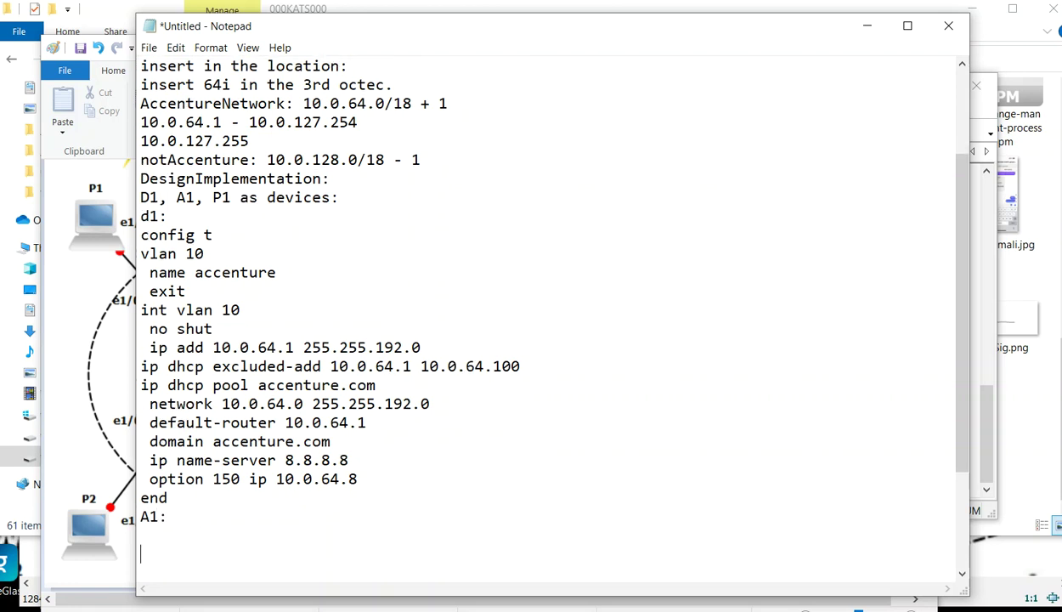
# Run sh cdp nei in the A1 SecureCRT session and mark the P1 neighbour on Eth 0/0
pyautogui.click(983, 268)
pyautogui.hotkey('alt', 'Tab')
pyautogui.click(349, 151)
pyautogui.write('sh cdp nei')
pyautogui.press('Return')
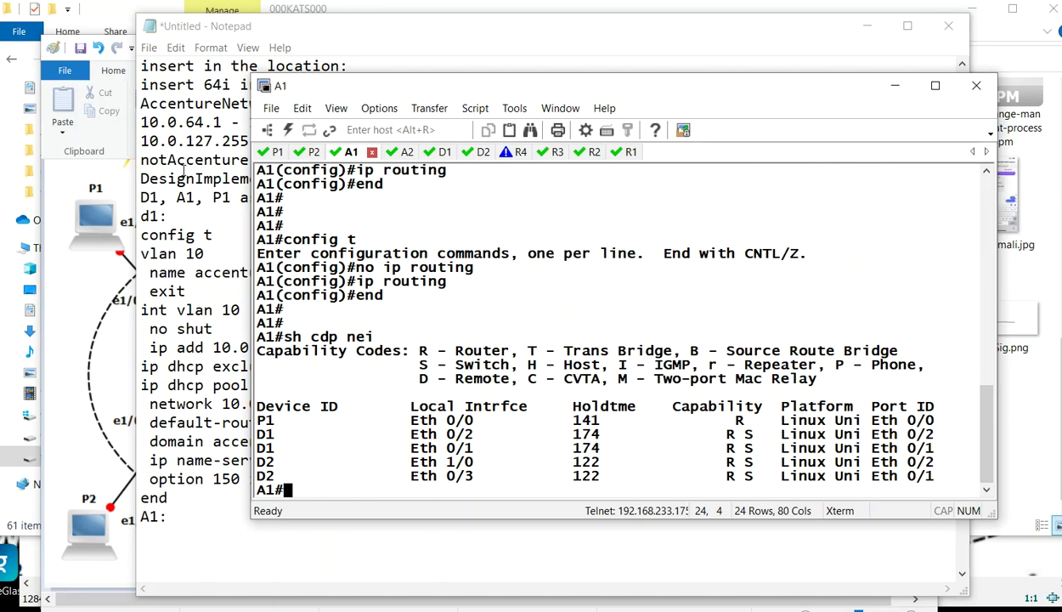
pyautogui.moveTo(482, 420); pyautogui.dragTo(252, 433)
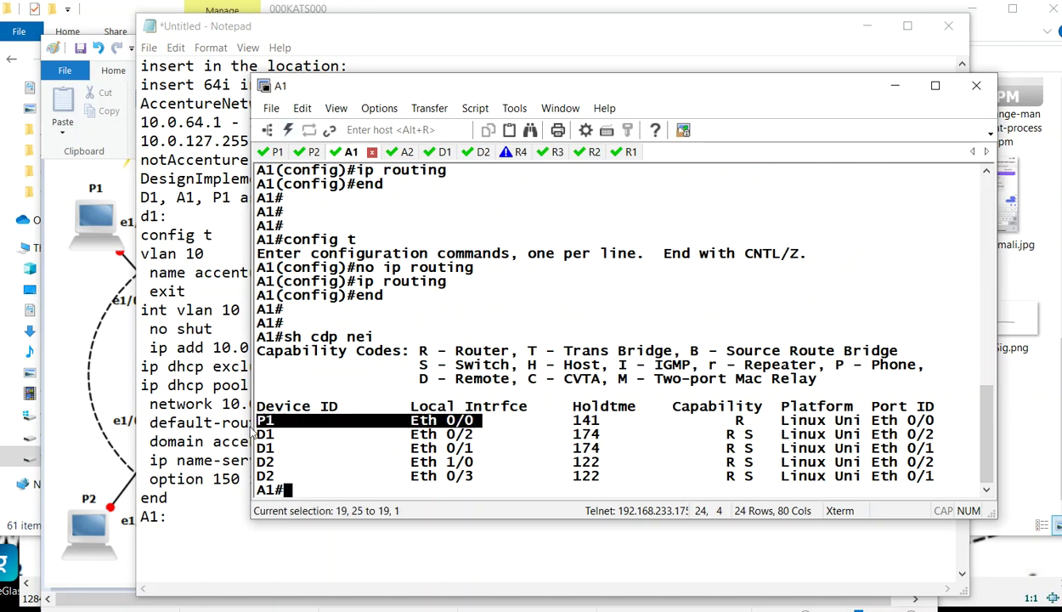
pyautogui.click(208, 516)
# Start A1's notes with a show vlan brief check line
pyautogui.press('Return')
pyautogui.write('config t')
pyautogui.press('Return')
pyautogui.write('in')
pyautogui.press('BackSpace')
pyautogui.press('BackSpace')
pyautogui.press('BackSpace')
pyautogui.press('BackSpace')
pyautogui.press('BackSpace')
pyautogui.press('BackSpace')
pyautogui.press('BackSpace')
pyautogui.press('BackSpace')
pyautogui.press('BackSpace')
pyautogui.press('BackSpace')
pyautogui.press('BackSpace')
pyautogui.write('show vlan brief')
pyautogui.press('Return')
pyautogui.scroll(-1, 213, 516)
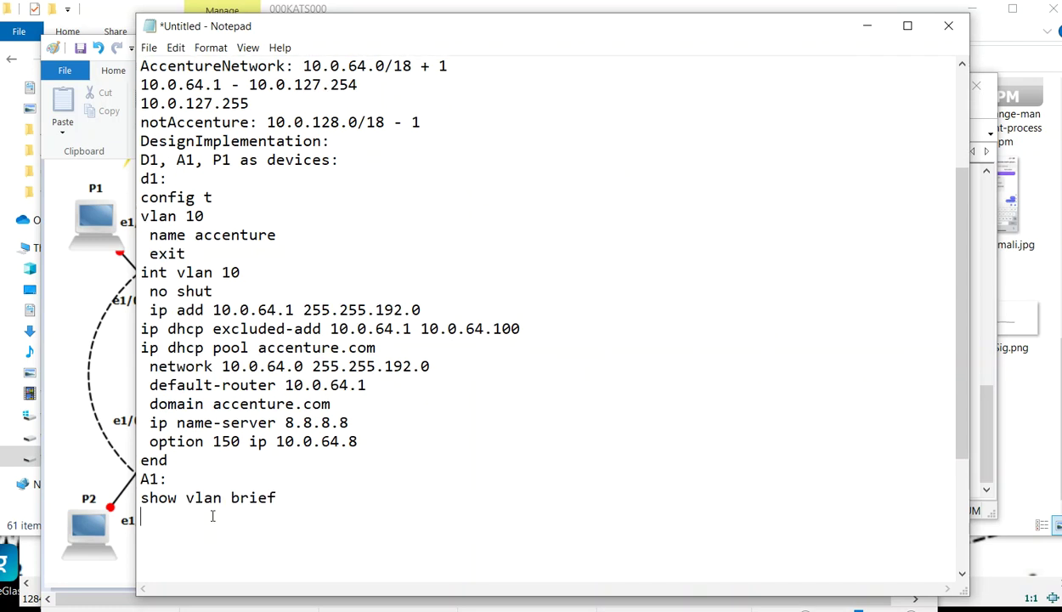
# Write A1's config t, int e 0/0, swi mode acc, swi acc vlan 10, end, show vlan brief
pyautogui.write('config t')
pyautogui.press('Return')
pyautogui.write('int e 0/0')
pyautogui.press('Return')
pyautogui.write('acc')
pyautogui.press('BackSpace')
pyautogui.press('BackSpace')
pyautogui.press('BackSpace')
pyautogui.write('swi acc')
pyautogui.press('BackSpace')
pyautogui.press('BackSpace')
pyautogui.press('BackSpace')
pyautogui.press('BackSpace')
pyautogui.write('mode acc')
pyautogui.press('Return')
pyautogui.write('swi acc vlan 10')
pyautogui.press('Return')
pyautogui.write('end')
pyautogui.press('Return')
pyautogui.write('show vlan brief')
pyautogui.press('Return')
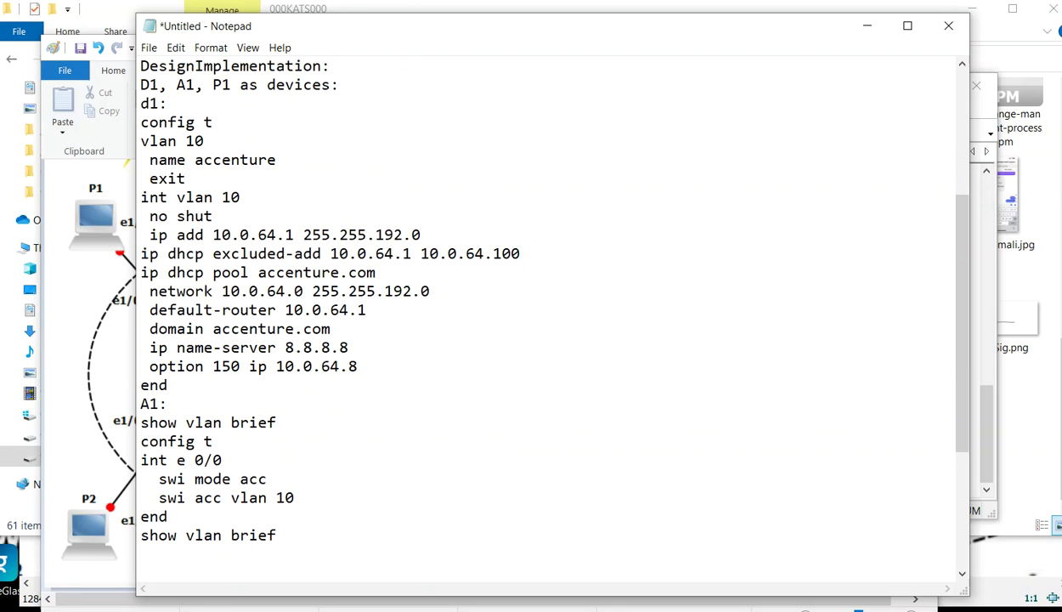
# Under a P1: heading, write config t, int e 0/0, ip address dhcp, no shut, do sh ip int brief | ex una
pyautogui.write('P1:')
pyautogui.press('Return')
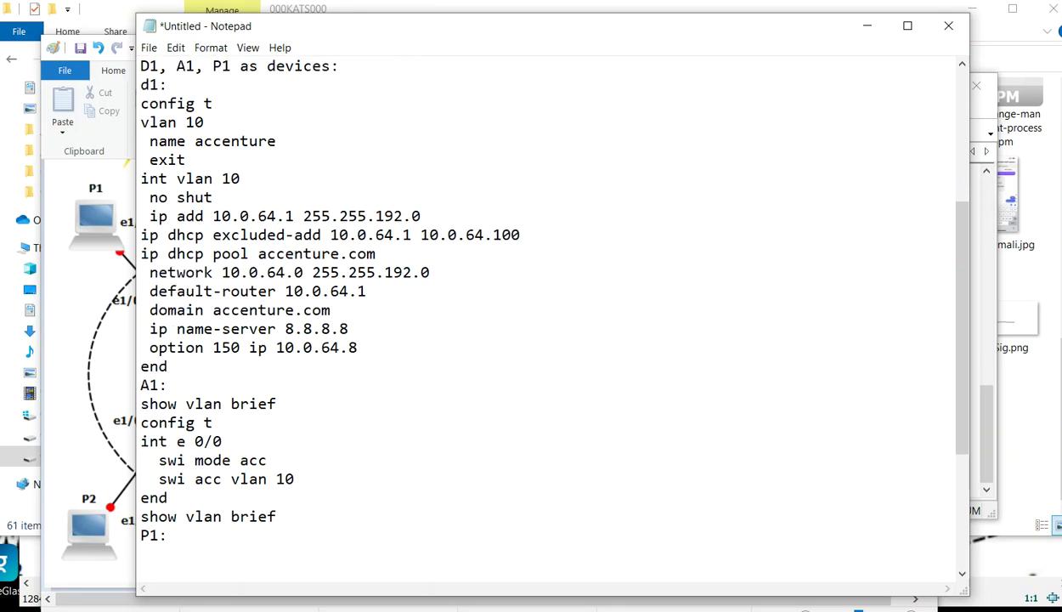
pyautogui.write('config t')
pyautogui.press('Return')
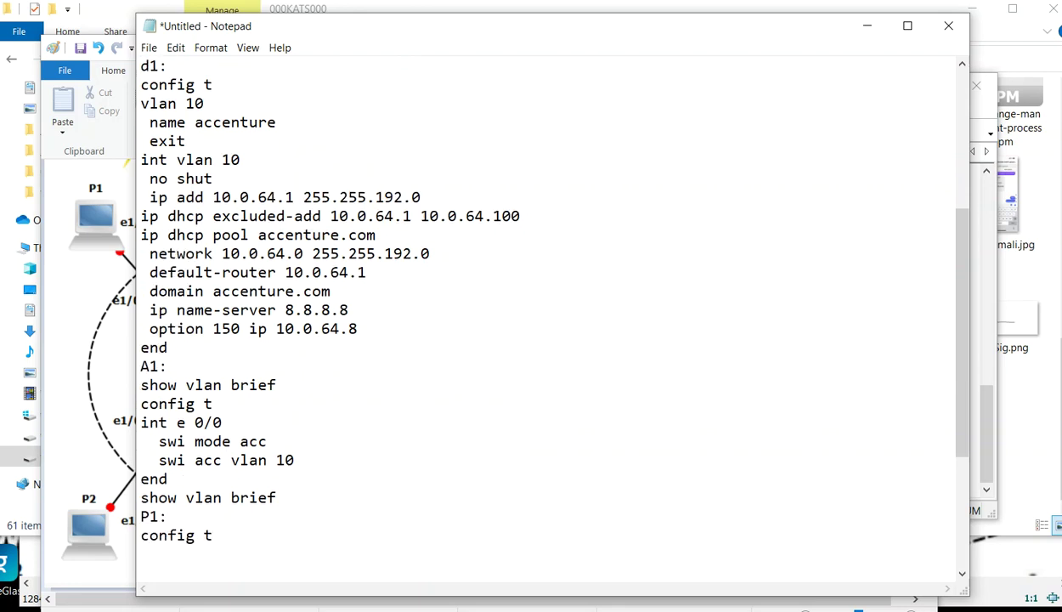
pyautogui.write('int e')
pyautogui.write('0/0')
pyautogui.press('Return')
pyautogui.write('ip add')
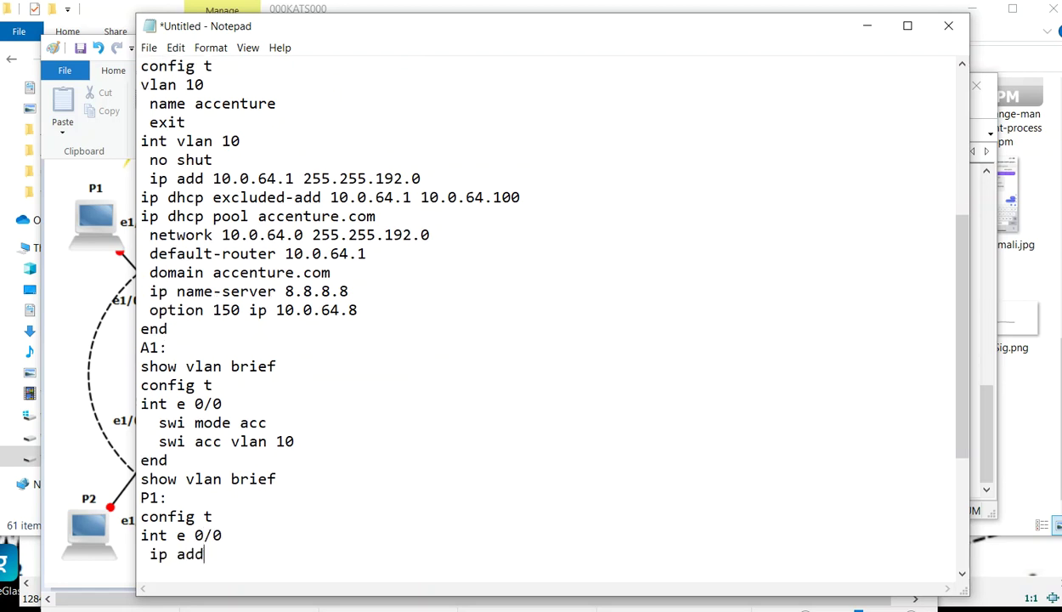
pyautogui.write('ress dhcp')
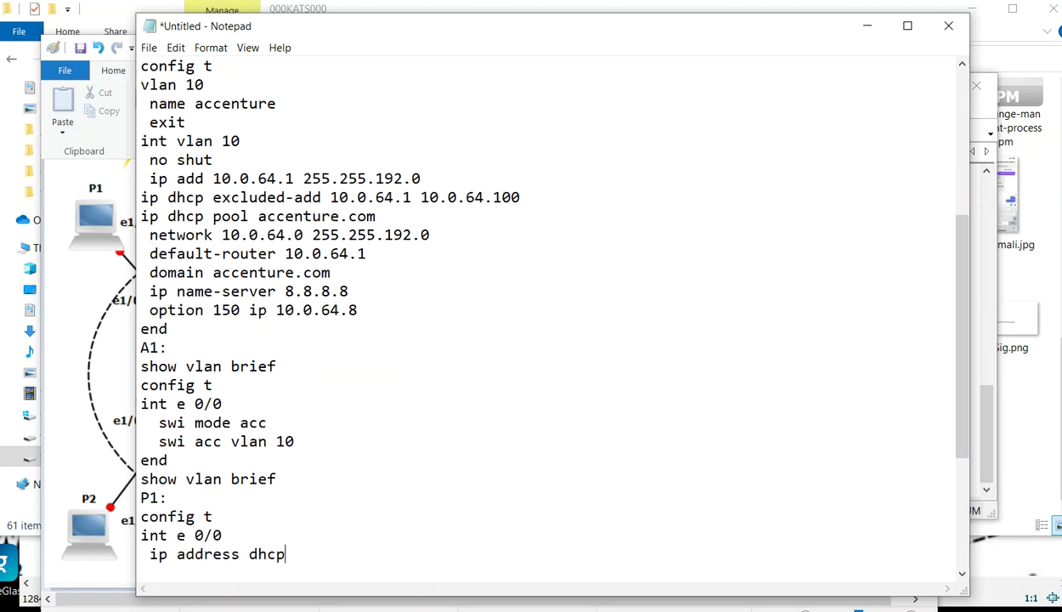
pyautogui.press('Return')
pyautogui.write('no shut')
pyautogui.press('Return')
pyautogui.write('do sh ')
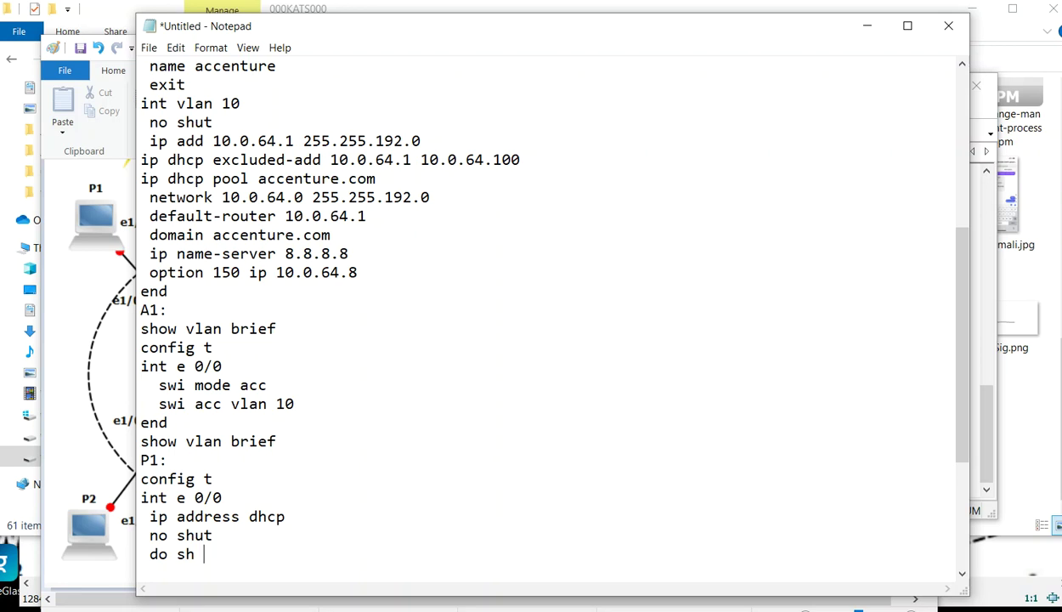
pyautogui.write('ip int brie')
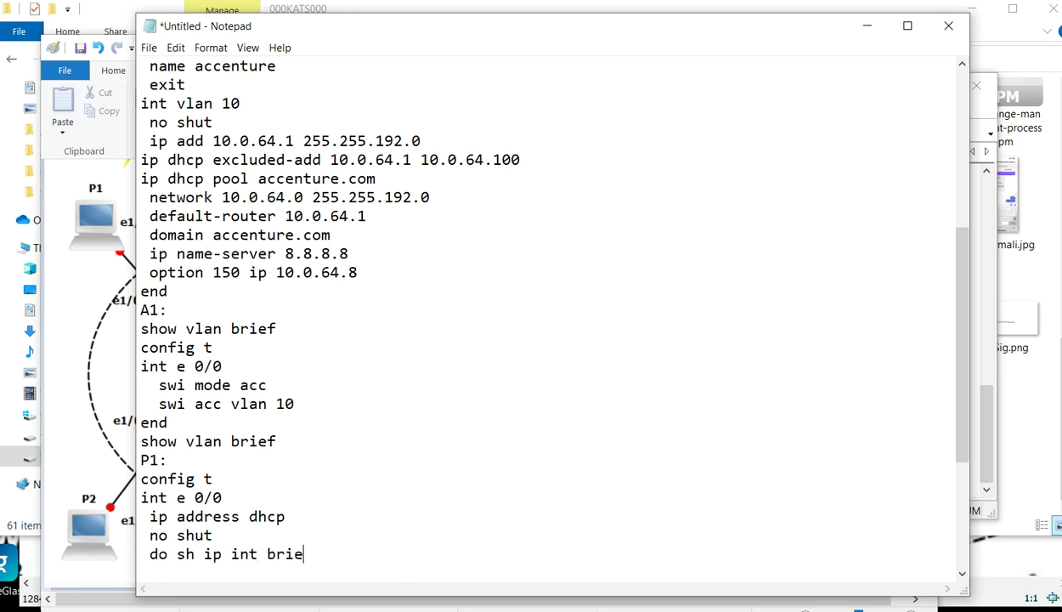
pyautogui.write('f | ex una')
# Copy D1's config t through end block and paste it into the D1 console
pyautogui.scroll(6, 340, 450)
pyautogui.moveTo(383, 317); pyautogui.dragTo(142, 141)
pyautogui.scroll(-3, 269, 340)
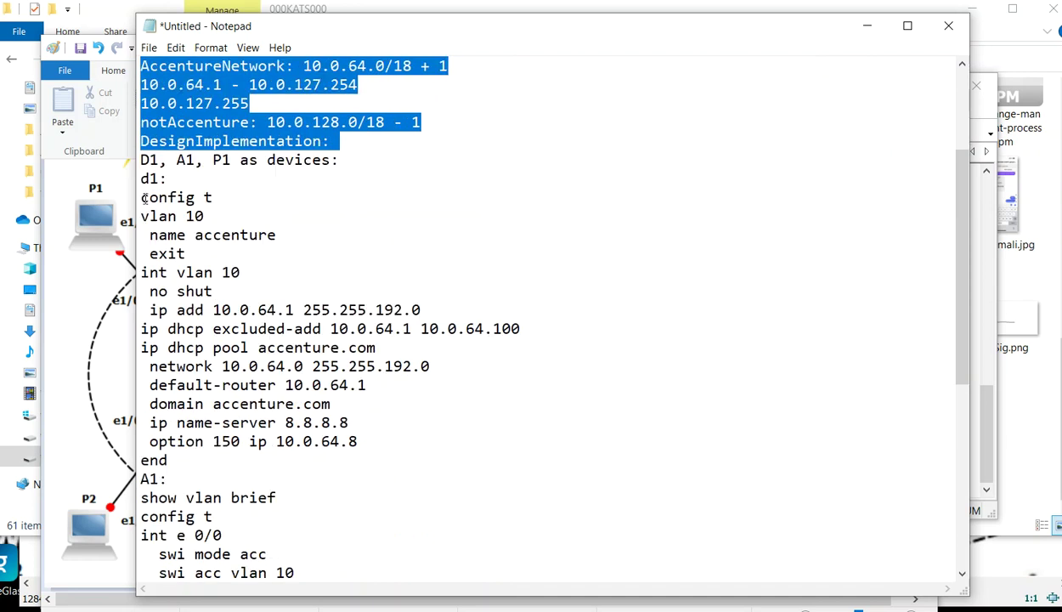
pyautogui.moveTo(145, 197); pyautogui.dragTo(347, 454)
pyautogui.hotkey('ctrl', 'c')
pyautogui.hotkey('alt', 'Tab')
pyautogui.click(425, 151)
pyautogui.rightClick(419, 235)
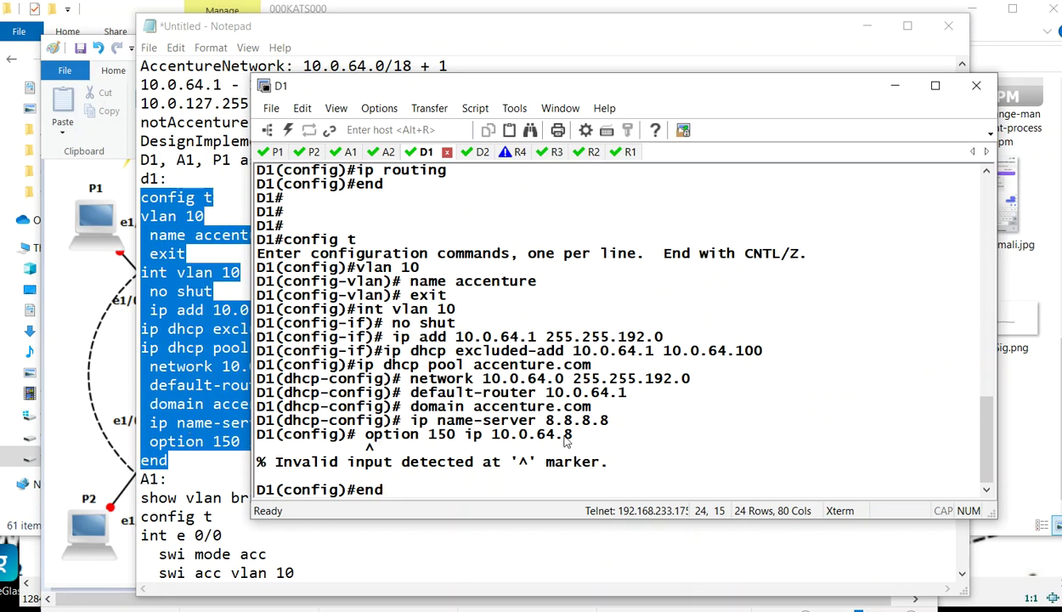
# Delete the rejected option 150 line from the notes and paste the corrected block into D1
pyautogui.click(185, 399)
pyautogui.moveTo(379, 441); pyautogui.dragTo(142, 441)
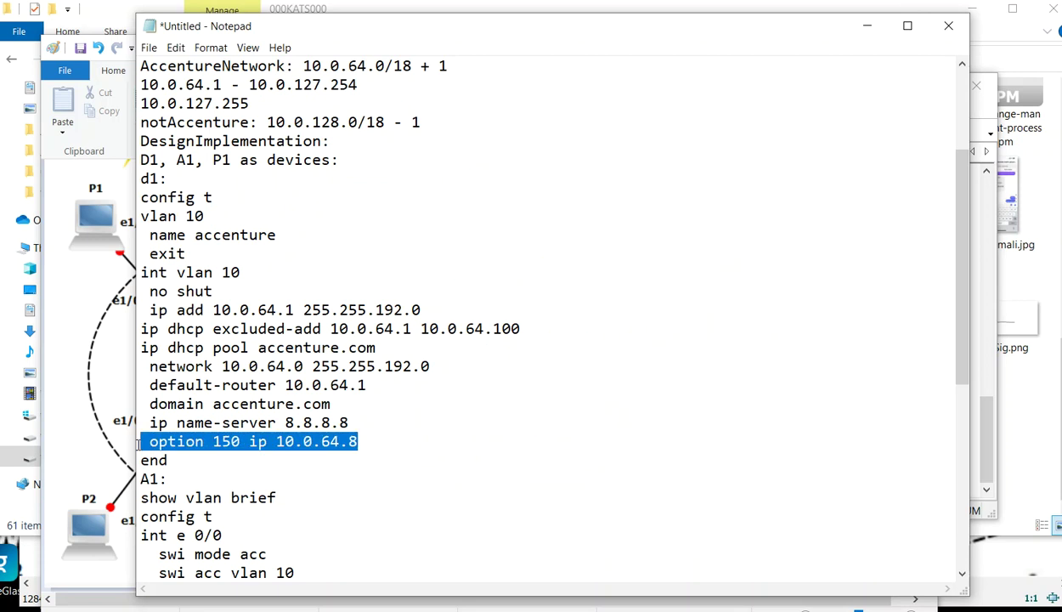
pyautogui.press('BackSpace')
pyautogui.press('BackSpace')
pyautogui.moveTo(169, 441); pyautogui.dragTo(132, 201)
pyautogui.hotkey('ctrl', 'c')
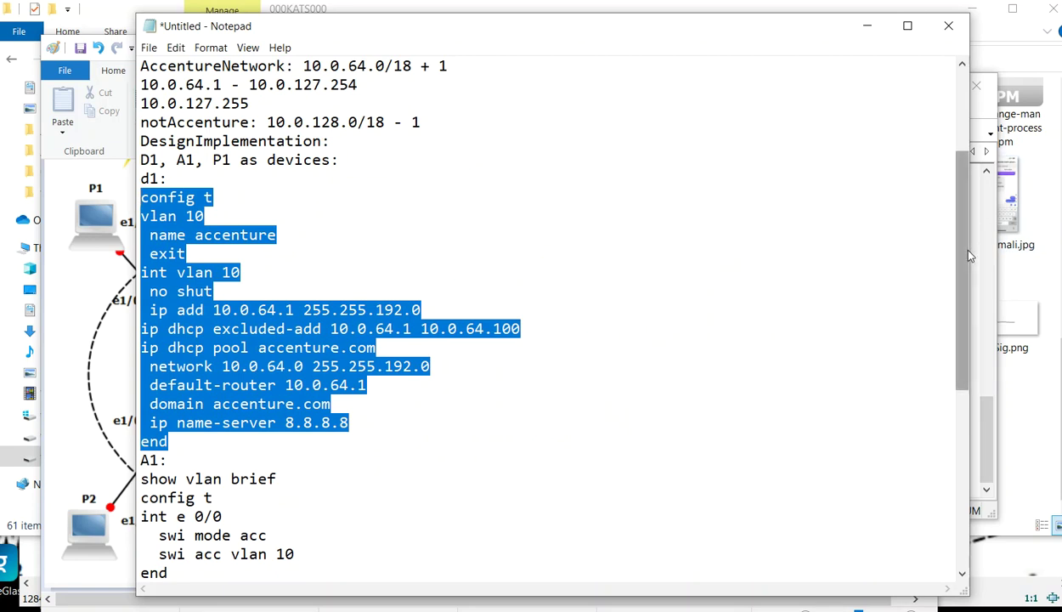
pyautogui.moveTo(973, 252); pyautogui.dragTo(867, 272)
pyautogui.click(906, 273)
pyautogui.rightClick(769, 311)
pyautogui.press('Return')
pyautogui.press('Return')
pyautogui.press('Return')
# Switch to A1 and select its show vlan brief command in the notes
pyautogui.click(348, 152)
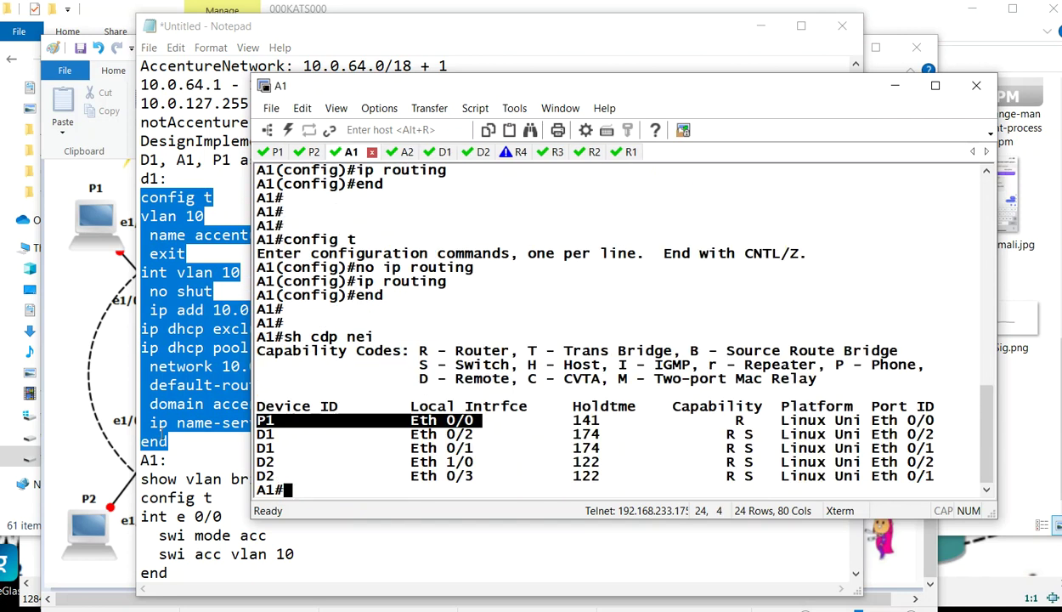
pyautogui.click(143, 452)
pyautogui.moveTo(278, 478); pyautogui.dragTo(127, 486)
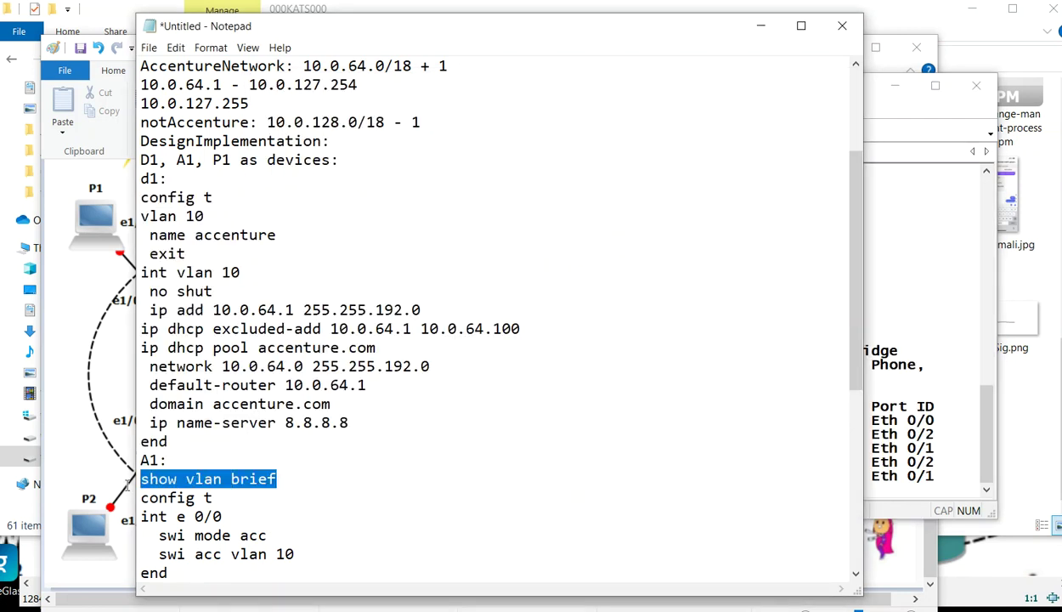
# Run show vlan brief on A1 and locate the accenture VLAN 10 row with Et0/0
pyautogui.hotkey('ctrl', 'c')
pyautogui.click(888, 276)
pyautogui.rightClick(541, 340)
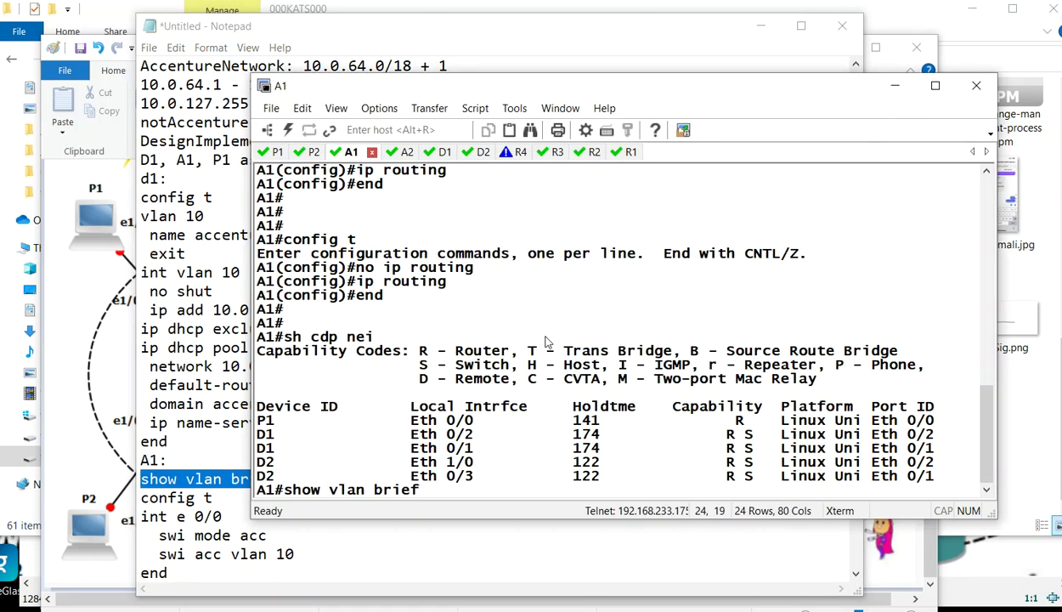
pyautogui.press('Return')
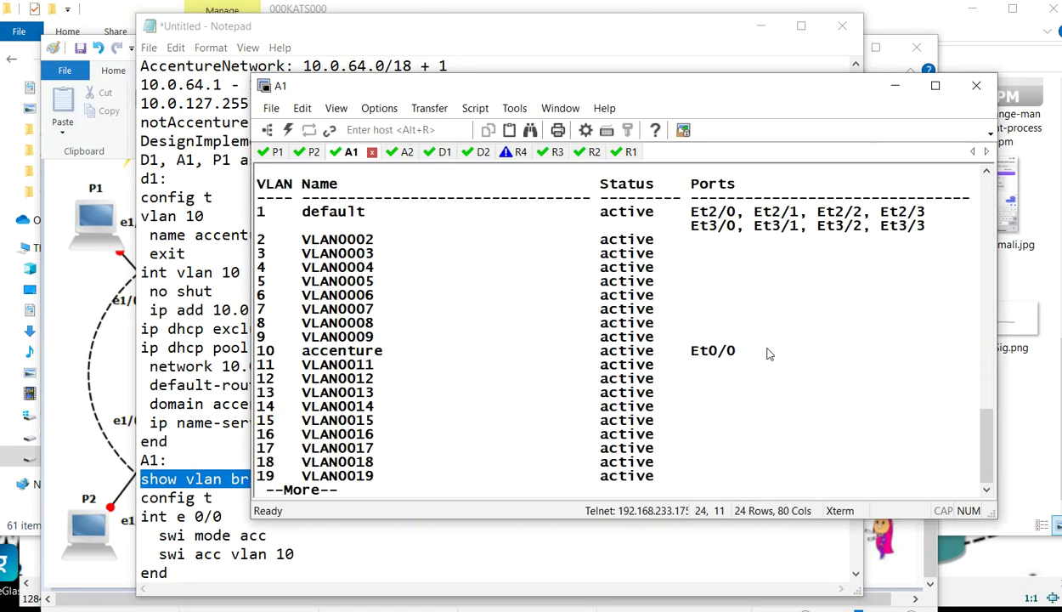
pyautogui.moveTo(722, 350); pyautogui.dragTo(258, 350)
# Paste A1's config t through end access VLAN 10 commands into the A1 console
pyautogui.click(198, 348)
pyautogui.scroll(-2, 208, 505)
pyautogui.moveTo(170, 460); pyautogui.dragTo(129, 397)
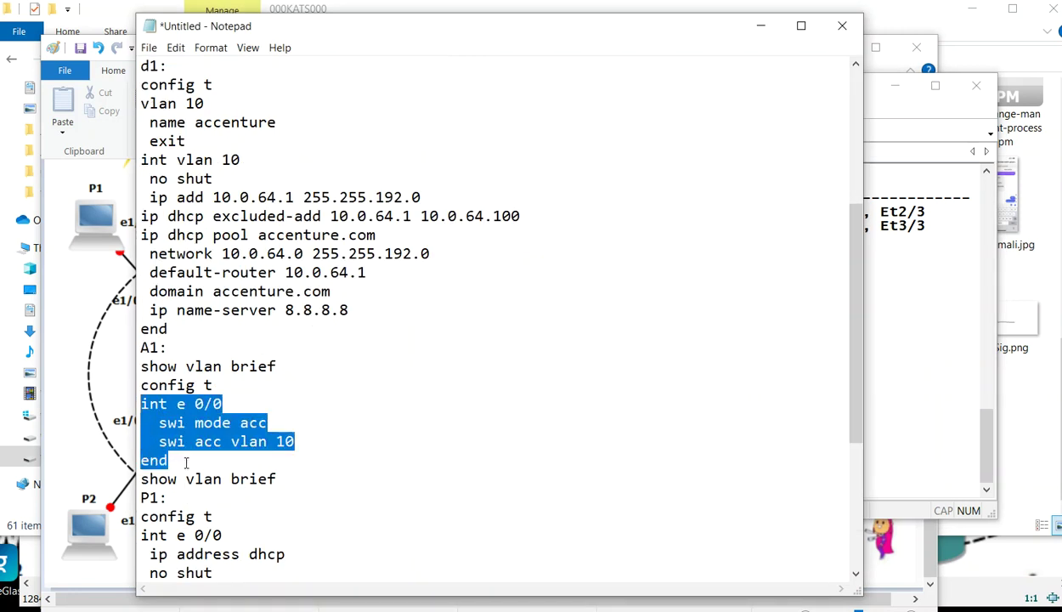
pyautogui.moveTo(185, 463); pyautogui.dragTo(140, 392)
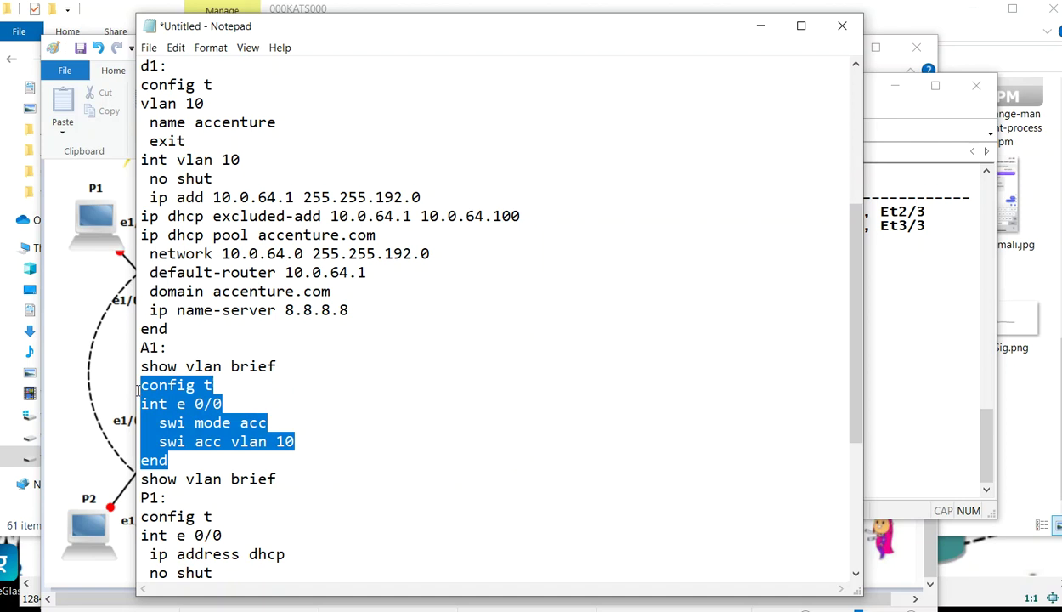
pyautogui.hotkey('alt', 'Tab')
pyautogui.press('q')
pyautogui.press('shift+Insert')
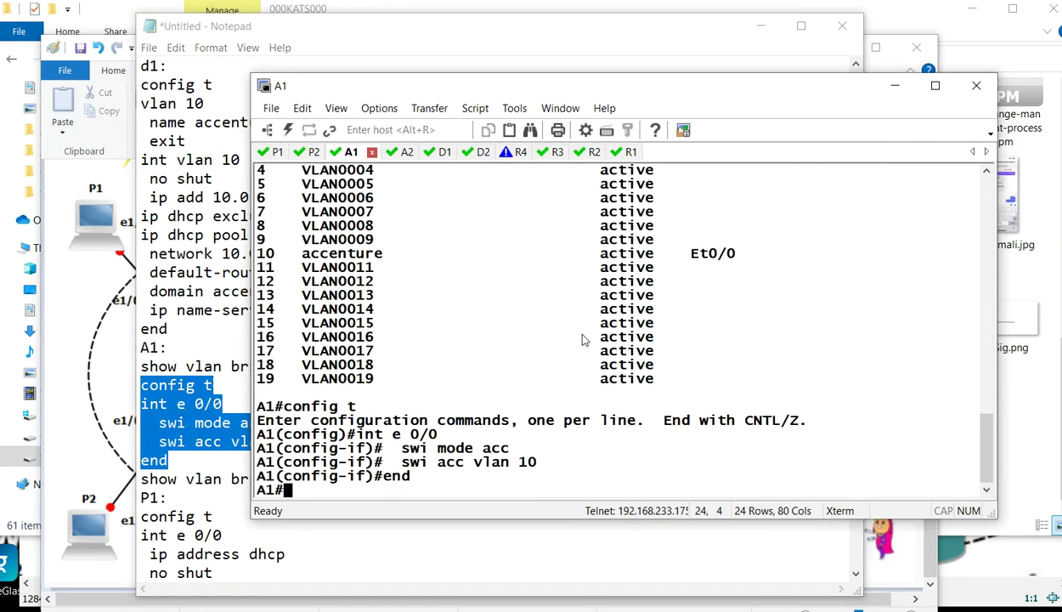
# Select P1's command block in the notes, ending with do sh ip int brief | ex una
pyautogui.tripleClick(317, 573)
pyautogui.scroll(-1, 317, 573)
pyautogui.moveTo(426, 491); pyautogui.dragTo(129, 425)
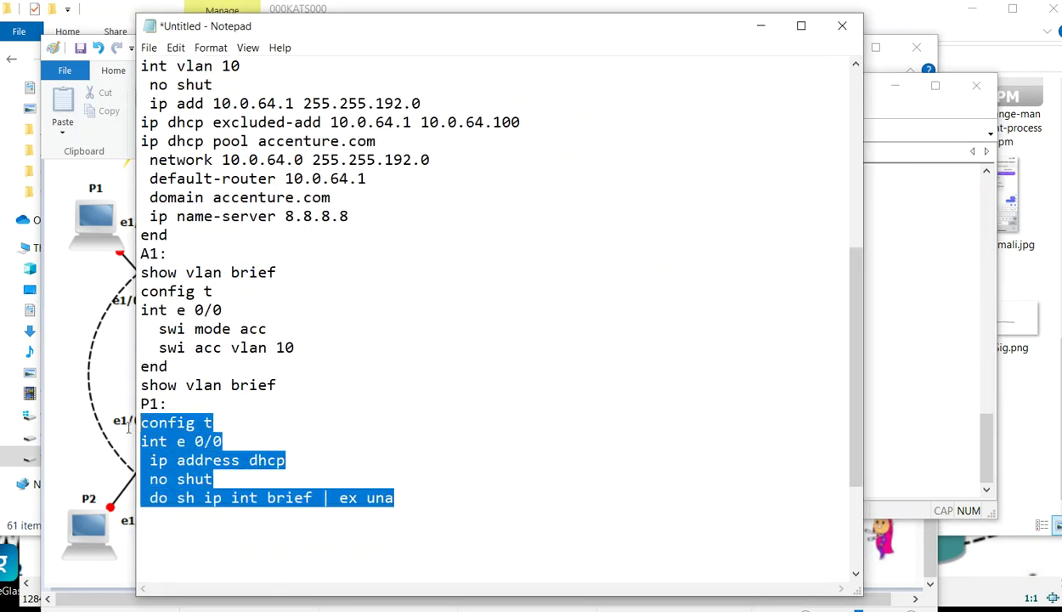
# Paste P1's DHCP commands and rerun the status check until Ethernet0/0 shows 10.0.64.101
pyautogui.click(920, 279)
pyautogui.click(278, 159)
pyautogui.rightClick(441, 187)
pyautogui.press('Return')
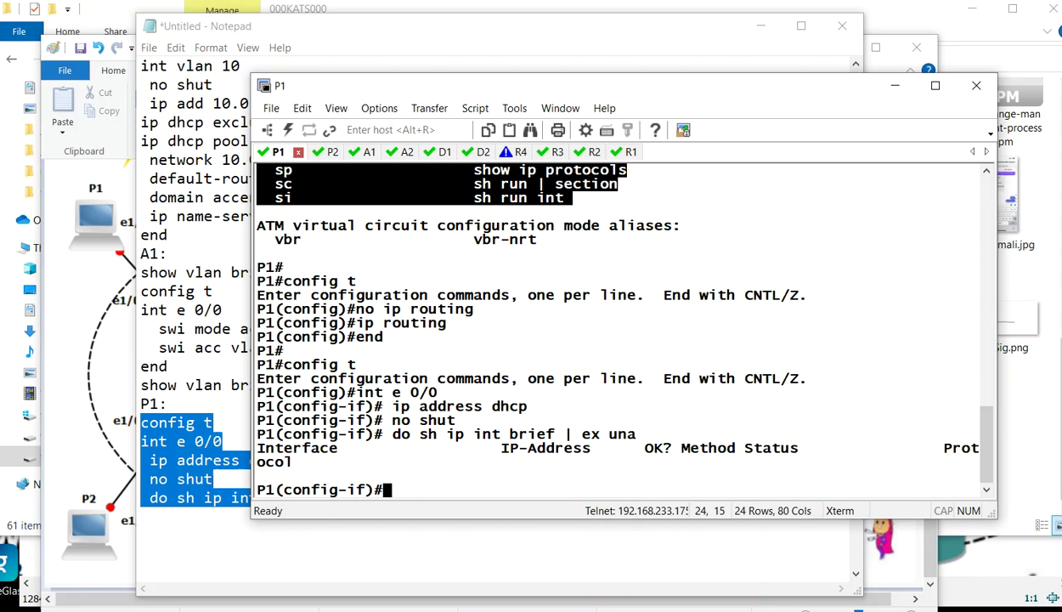
pyautogui.press('Up')
pyautogui.press('Return')
pyautogui.press('Up')
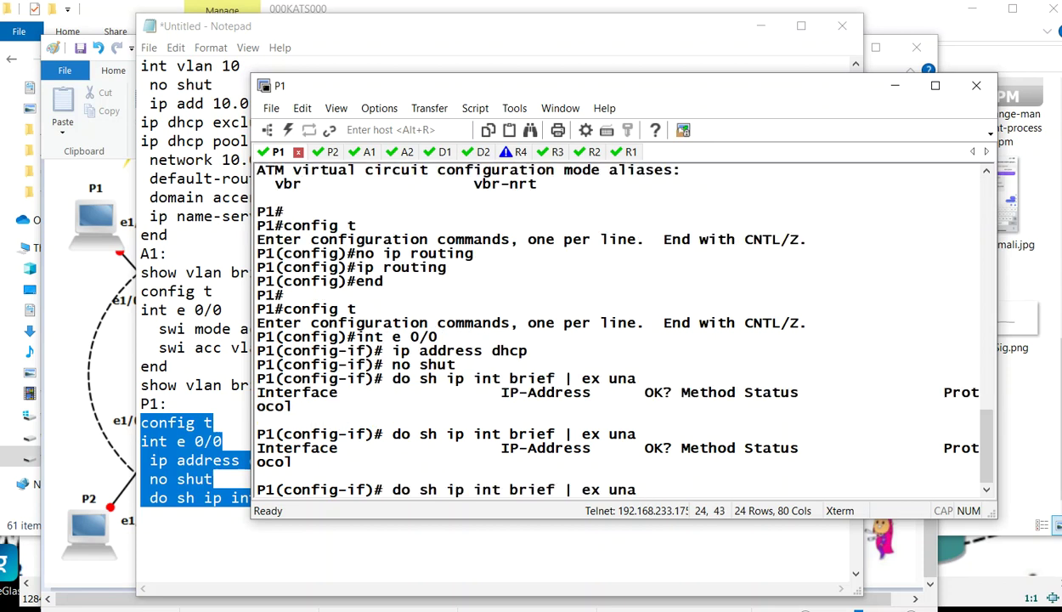
pyautogui.press('Return')
pyautogui.press('Up')
pyautogui.press('Return')
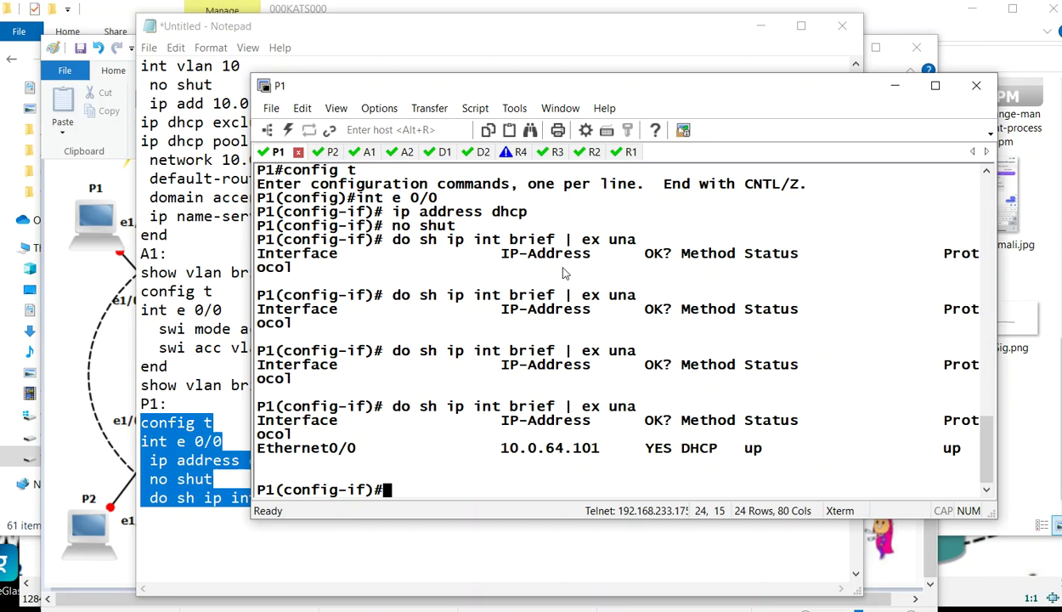
pyautogui.moveTo(608, 457); pyautogui.dragTo(481, 458)
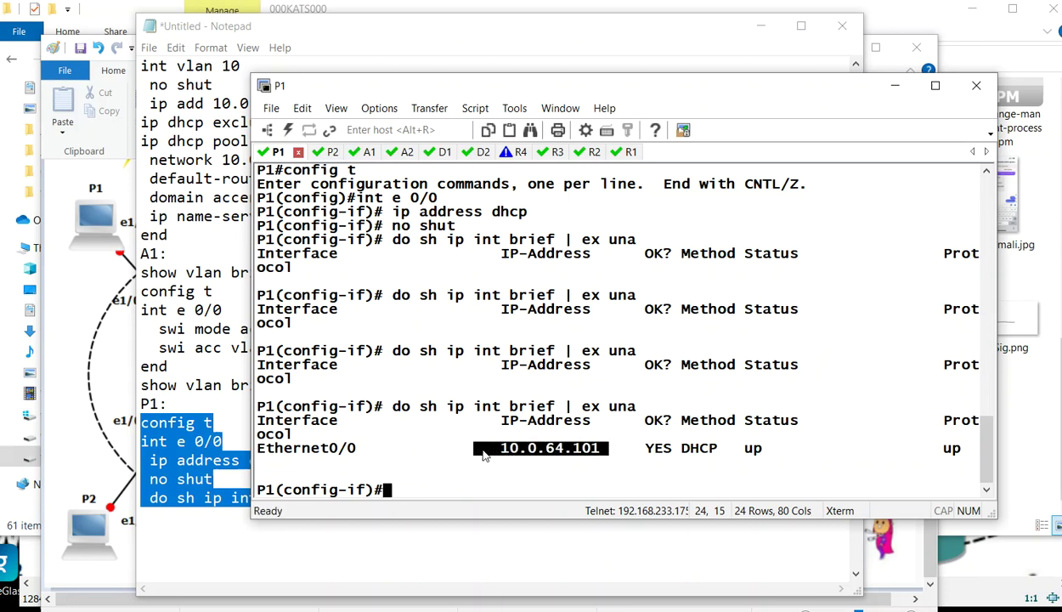
# Compare the lease with the excluded 10.0.64.1–10.0.64.100 range in the notes
pyautogui.hotkey('alt', 'Tab')
pyautogui.moveTo(521, 123); pyautogui.dragTo(323, 123)
pyautogui.click(889, 258)
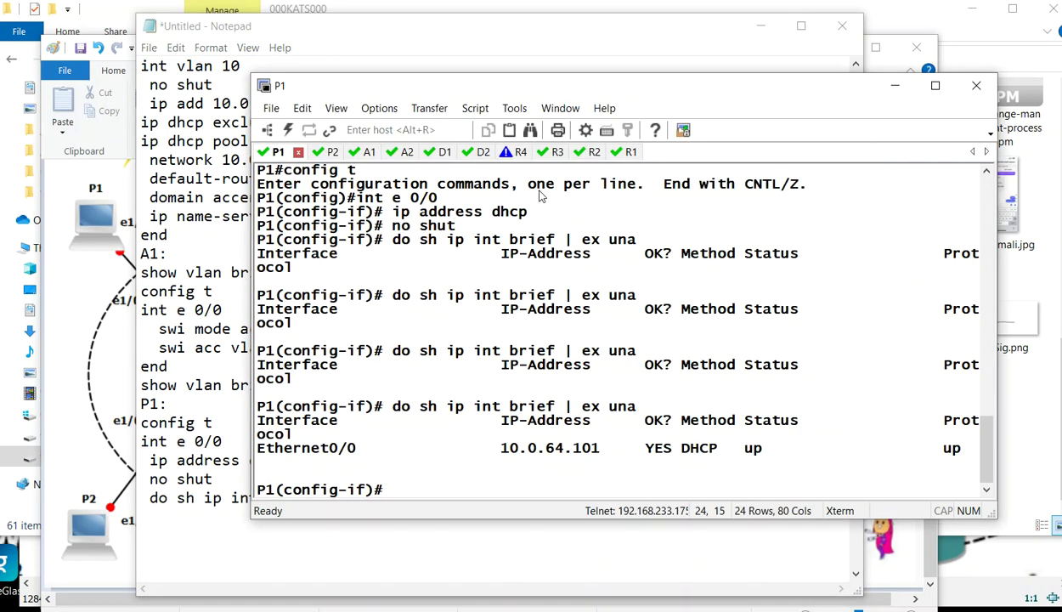
# Run sh vlan br on A2 and confirm Et1/0 sits in accenture VLAN 10
pyautogui.click(401, 158)
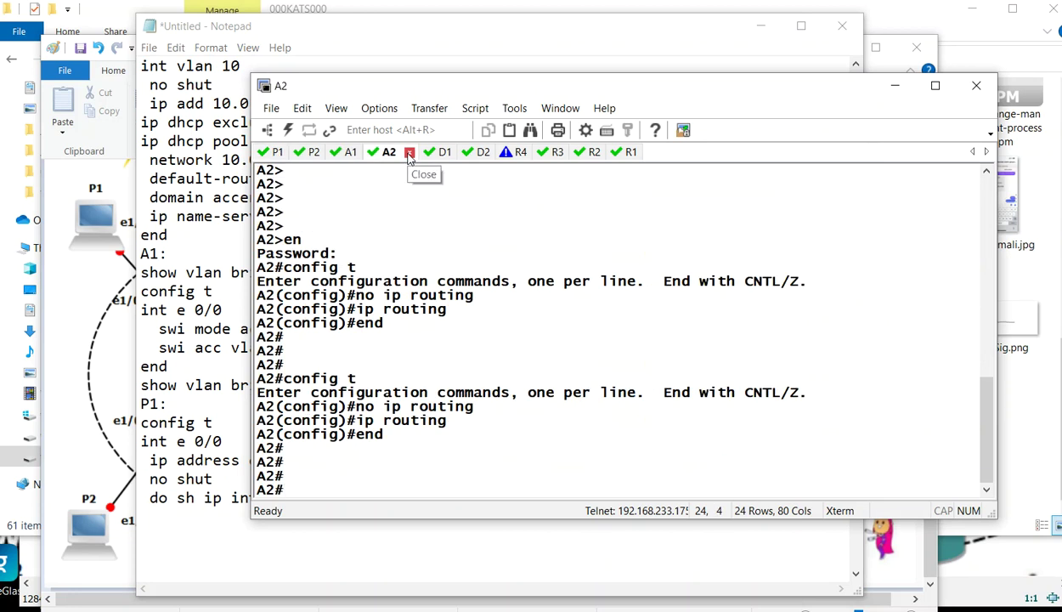
pyautogui.write('sh vlan br')
pyautogui.press('Return')
pyautogui.moveTo(736, 350); pyautogui.dragTo(264, 363)
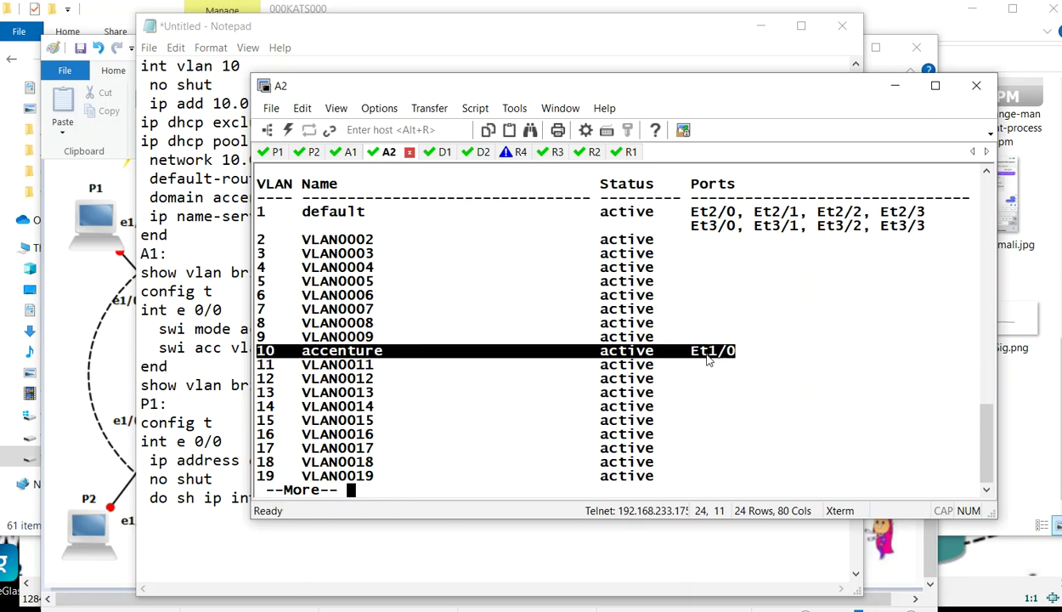
# On P2, set interface e1/0 to ip add dhcp and no shut
pyautogui.click(312, 153)
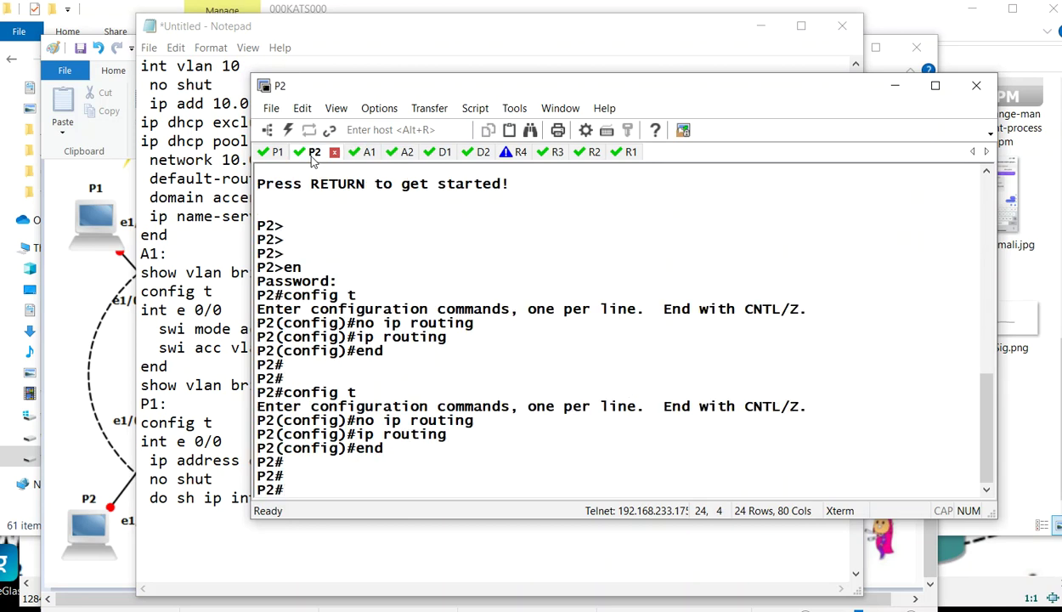
pyautogui.write('conf t')
pyautogui.press('Return')
pyautogui.write('int e1/')
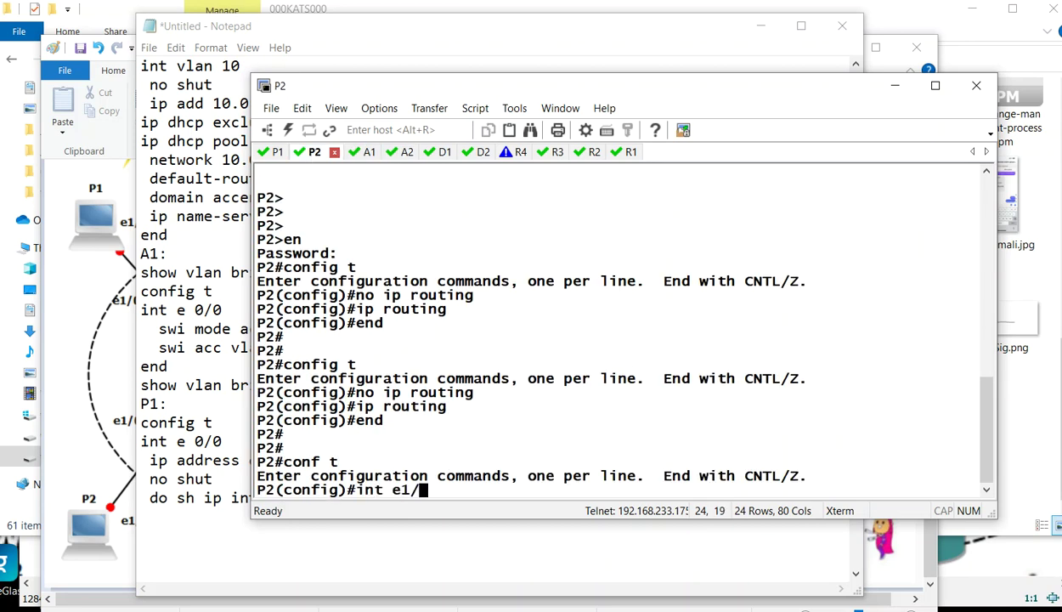
pyautogui.write('0')
pyautogui.press('Return')
pyautogui.write('ip ad')
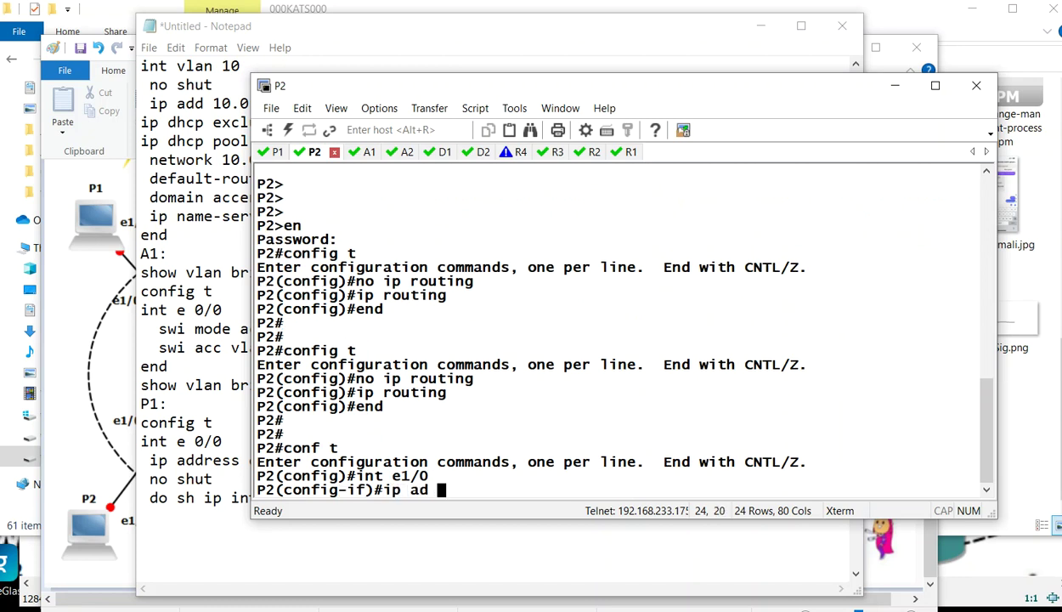
pyautogui.write('d dhcp')
pyautogui.press('Return')
pyautogui.write('no shut')
pyautogui.press('Return')
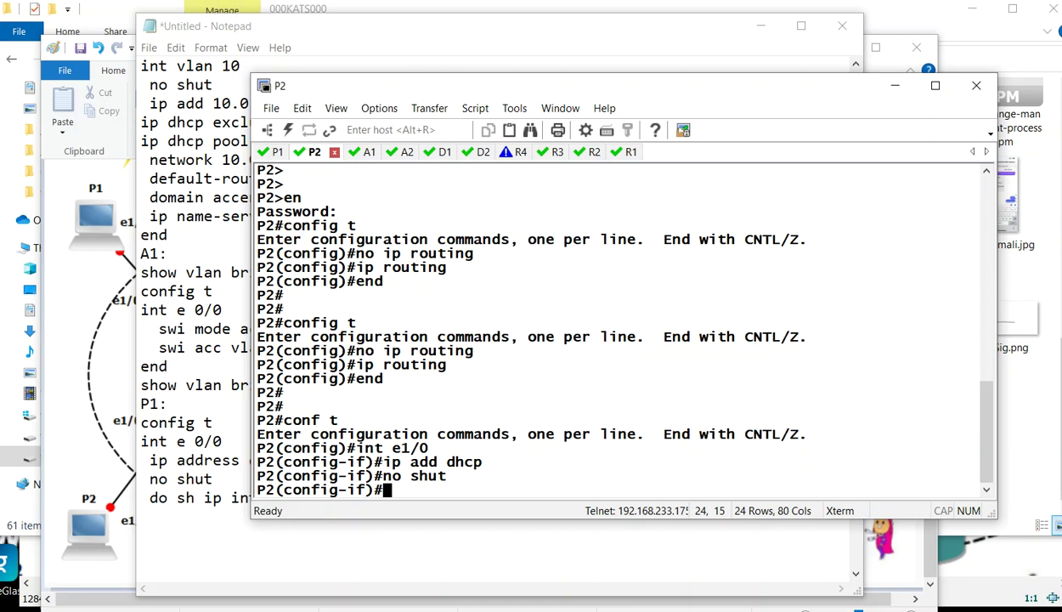
# Check do sh ip int brief | ex una on P2 and copy its address 10.0.64.102
pyautogui.write('do sh ip int brief')
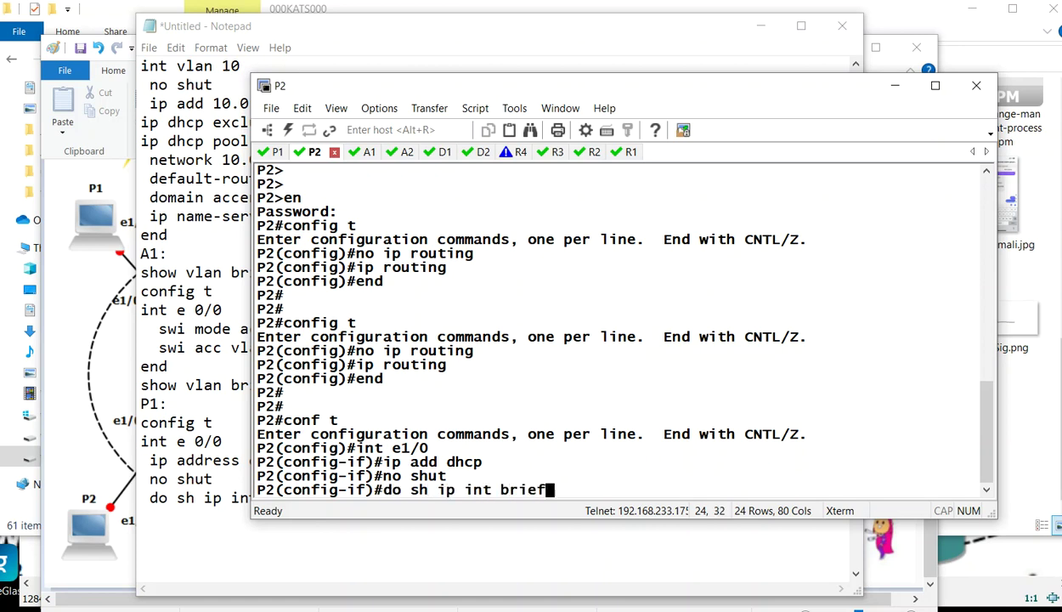
pyautogui.press('Return')
pyautogui.press('space')
pyautogui.press('Up')
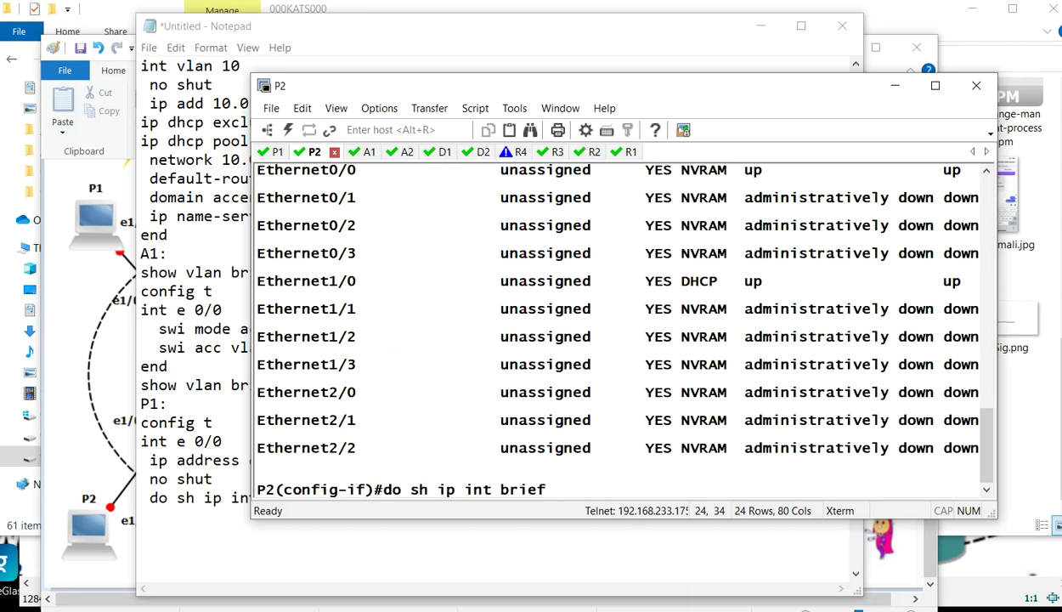
pyautogui.write('| ex una')
pyautogui.press('Return')
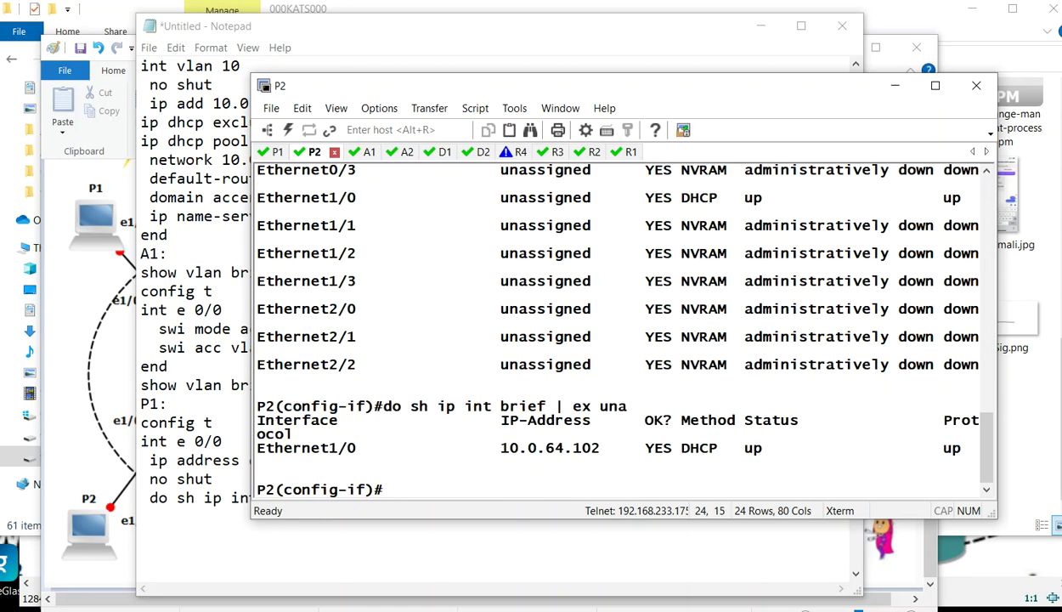
pyautogui.moveTo(620, 442); pyautogui.dragTo(351, 448)
pyautogui.click(510, 459)
pyautogui.moveTo(501, 448); pyautogui.dragTo(600, 451)
pyautogui.hotkey('ctrl', 'c')
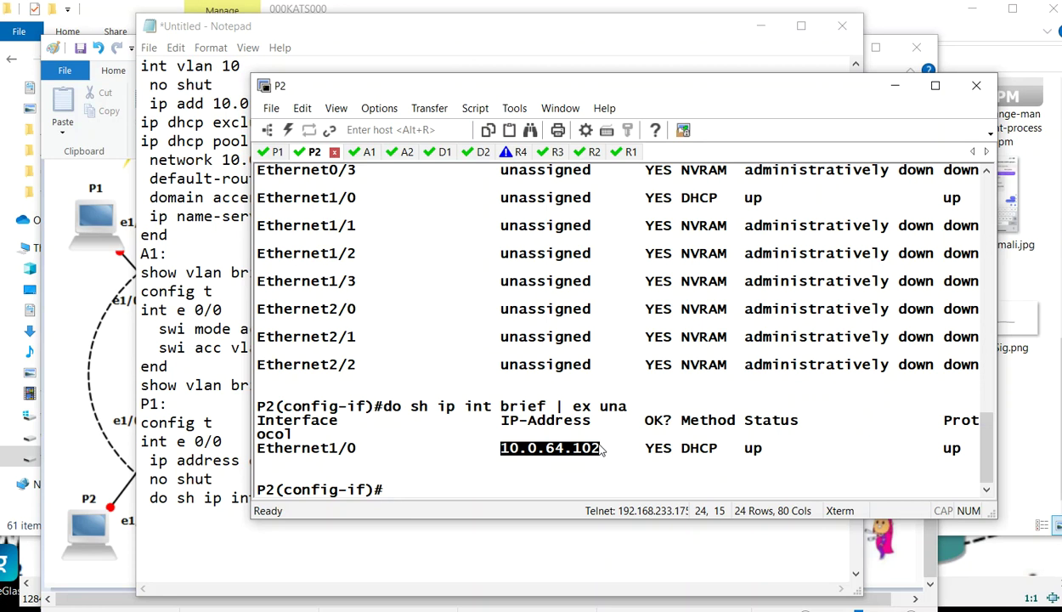
pyautogui.press('Return')
# From P1, exit config mode and ping 10.0.64.102 twice until 5/5 replies succeed
pyautogui.click(277, 153)
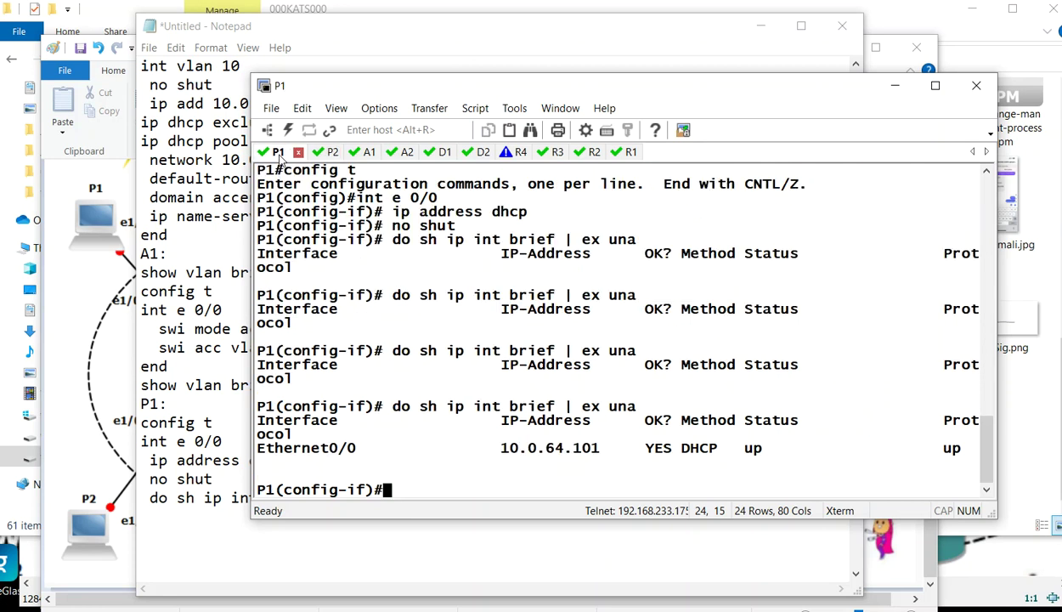
pyautogui.write('end')
pyautogui.press('Return')
pyautogui.write('ping')
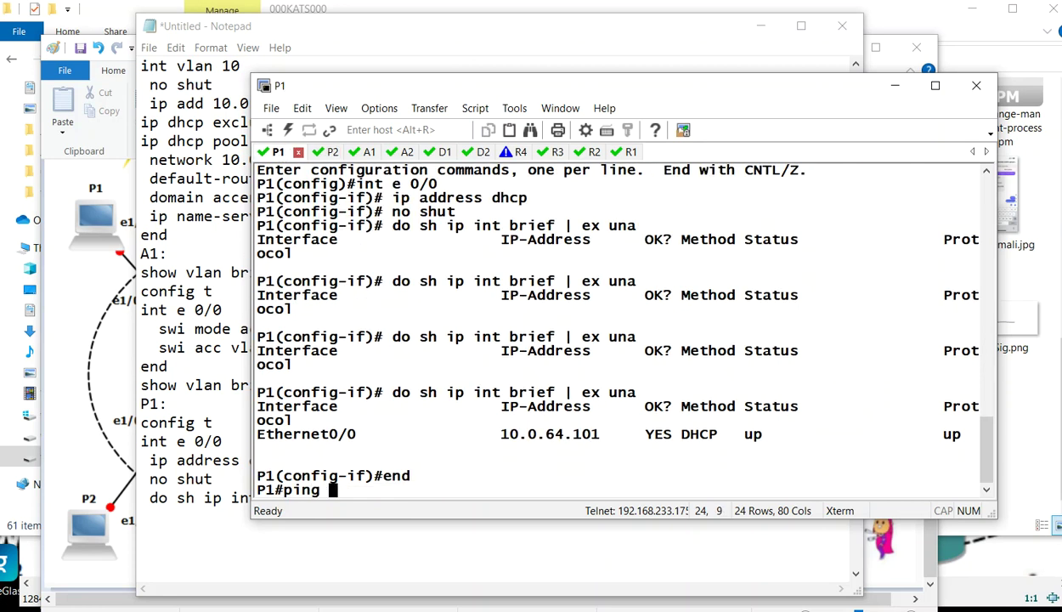
pyautogui.rightClick(542, 356)
pyautogui.press('Return')
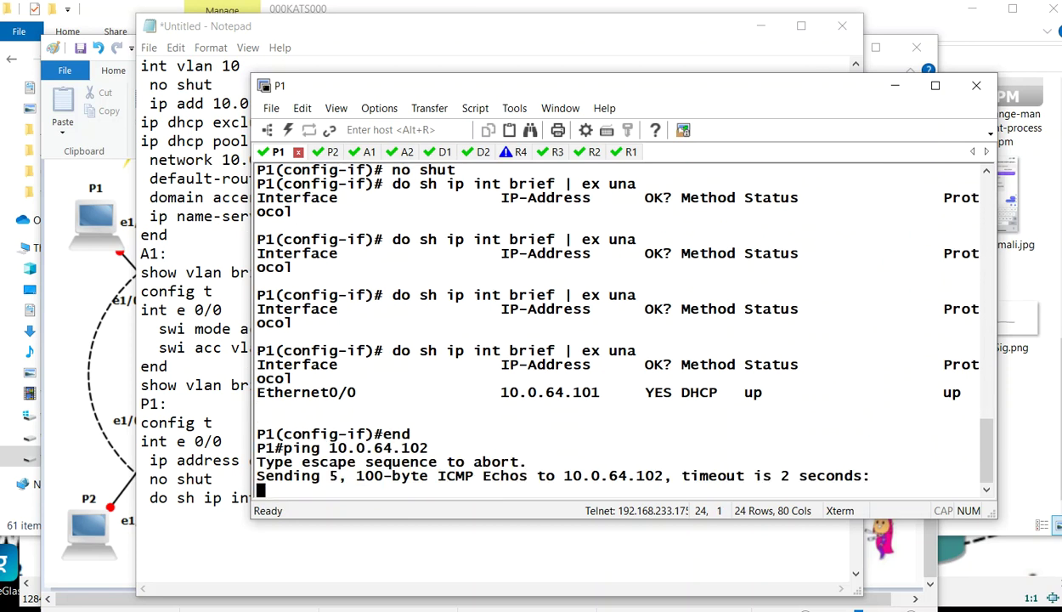
pyautogui.press('Up')
pyautogui.press('Return')
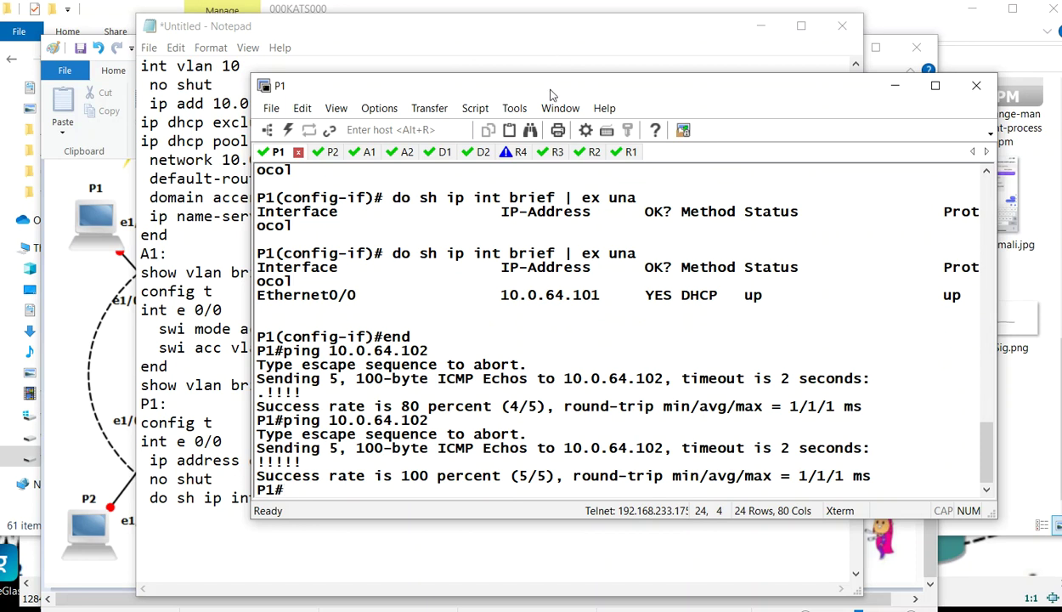
pyautogui.click(240, 34)
pyautogui.scroll(-3, 257, 286)
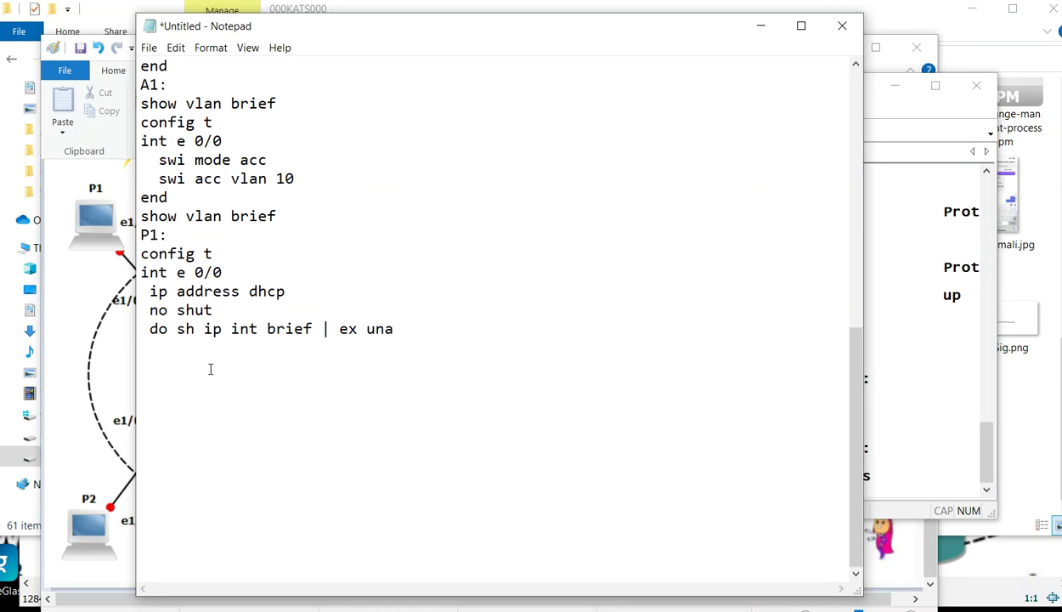
# Type 'task2: Design and implement a Network for telus.com using 10.0.0.0/8 but with only 750 hosts.'
pyautogui.write('task2: Design and impl')
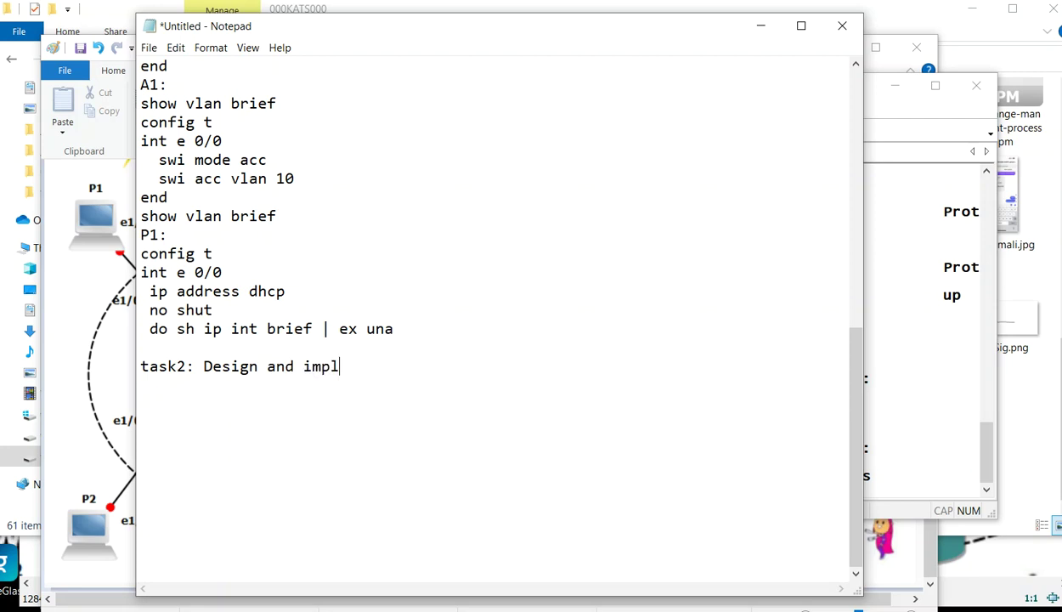
pyautogui.write('ement a Newor')
pyautogui.press('BackSpace')
pyautogui.press('BackSpace')
pyautogui.write('twork for ')
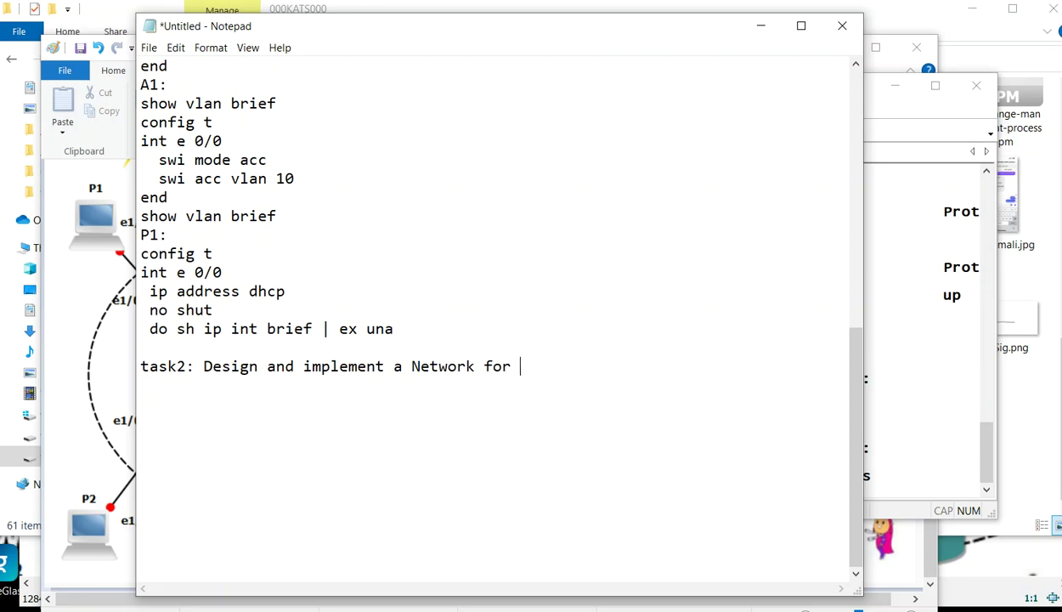
pyautogui.write('telus.com using')
pyautogui.press('Return')
pyautogui.write('10.0.0.0/8 but with only')
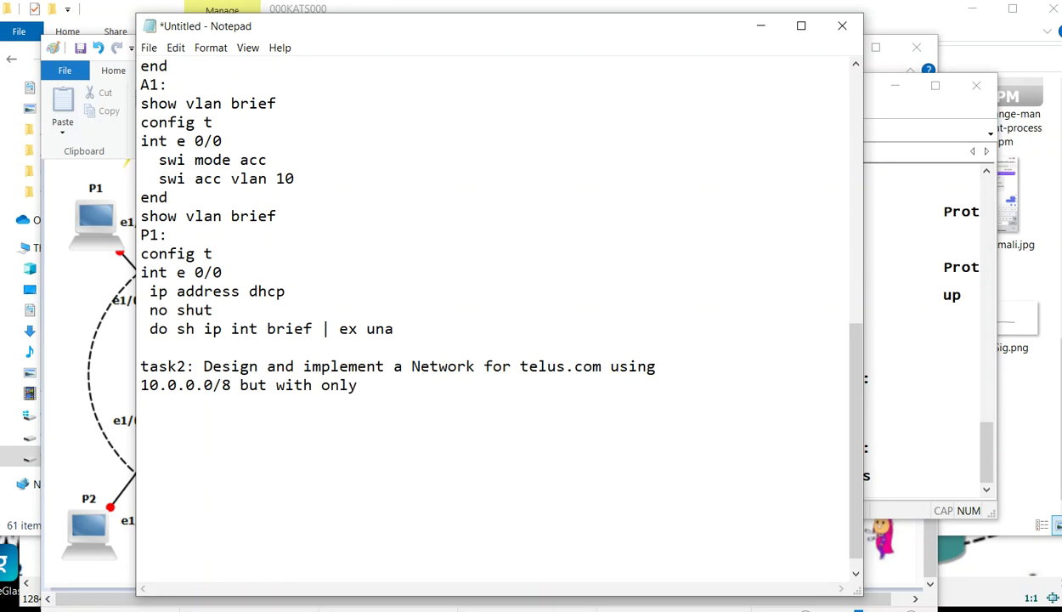
pyautogui.click(210, 366)
pyautogui.write('0')
pyautogui.press('BackSpace')
pyautogui.press('BackSpace')
pyautogui.write('D')
pyautogui.write('750 ho')
pyautogui.write('sts')
pyautogui.write('.')
# Add step lines C, S and i below it, and capitalise task2 to Task2
pyautogui.press('Return')
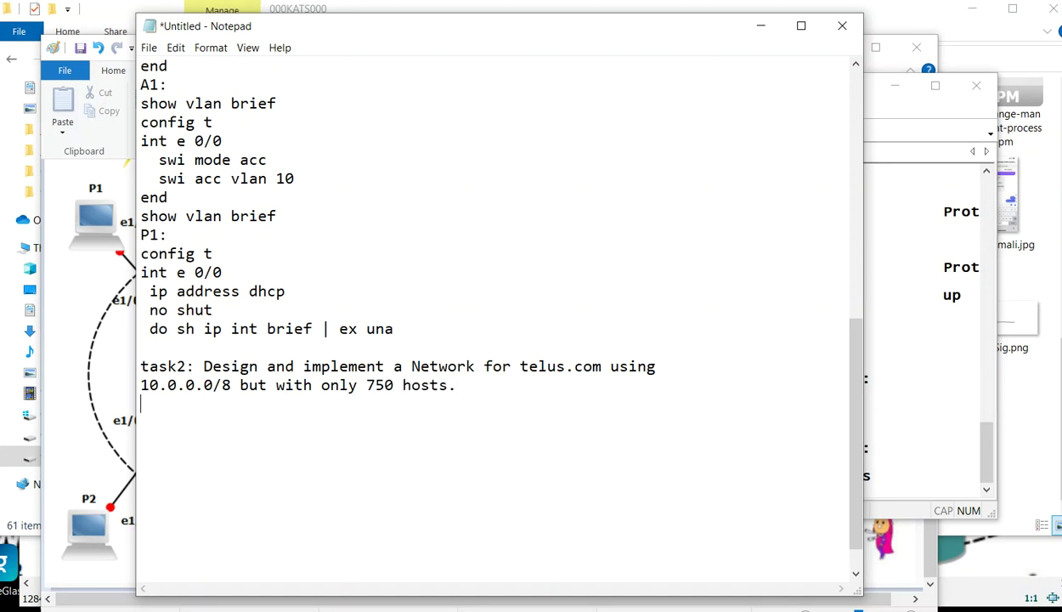
pyautogui.write('C')
pyautogui.press('Return')
pyautogui.write('S')
pyautogui.press('Return')
pyautogui.press('Return')
pyautogui.write('i')
pyautogui.press('Return')
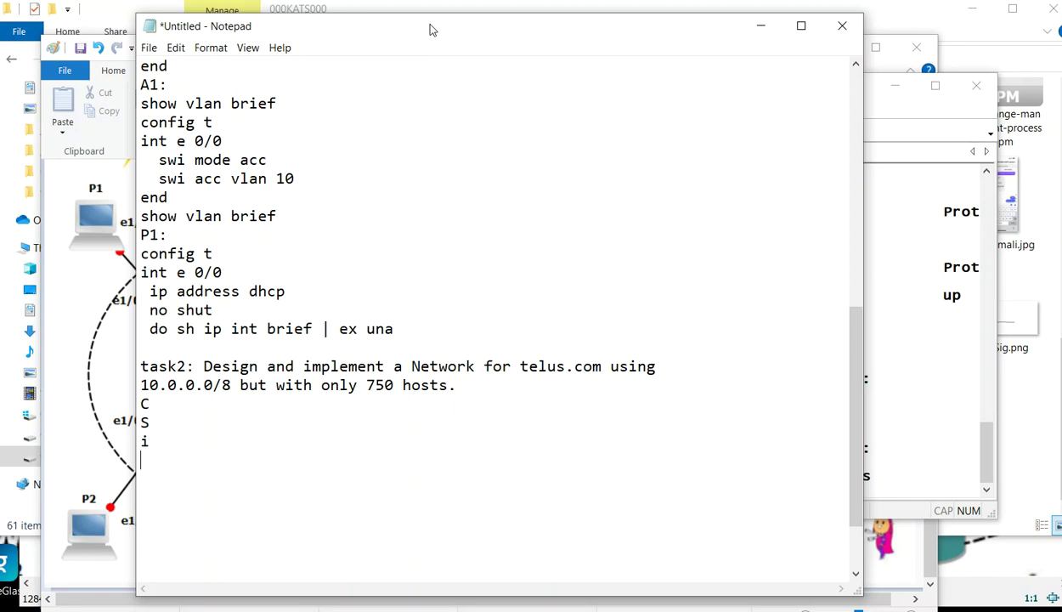
pyautogui.moveTo(429, 28); pyautogui.dragTo(444, 2)
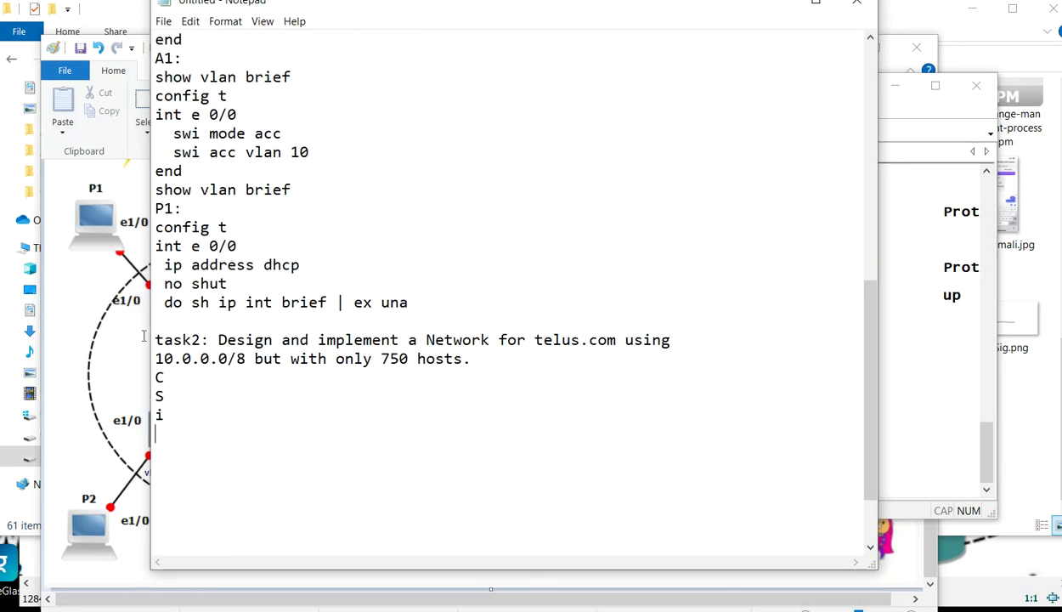
pyautogui.moveTo(155, 340); pyautogui.dragTo(163, 340)
pyautogui.write('T')
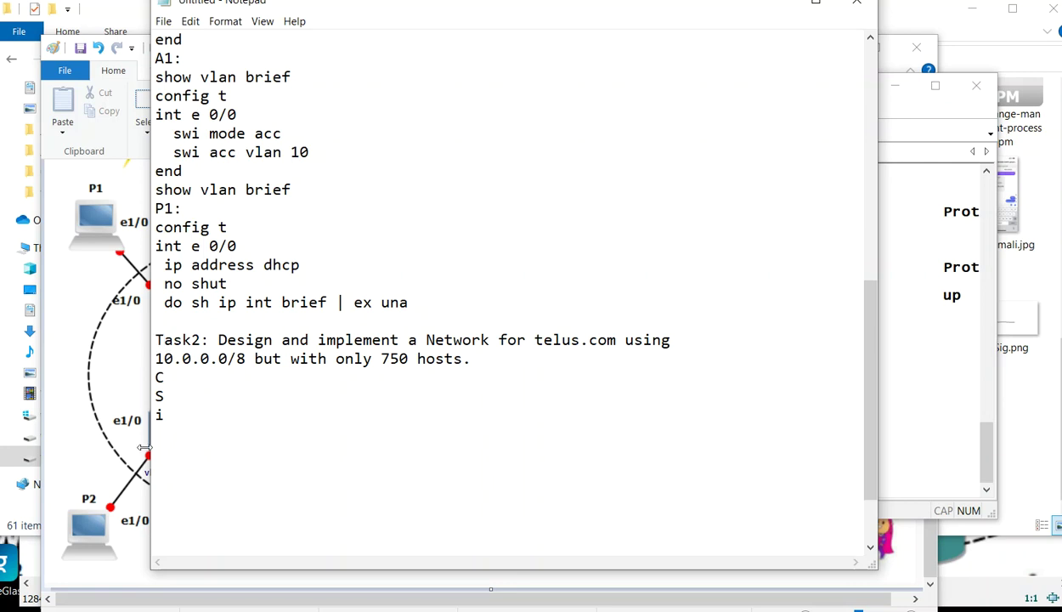